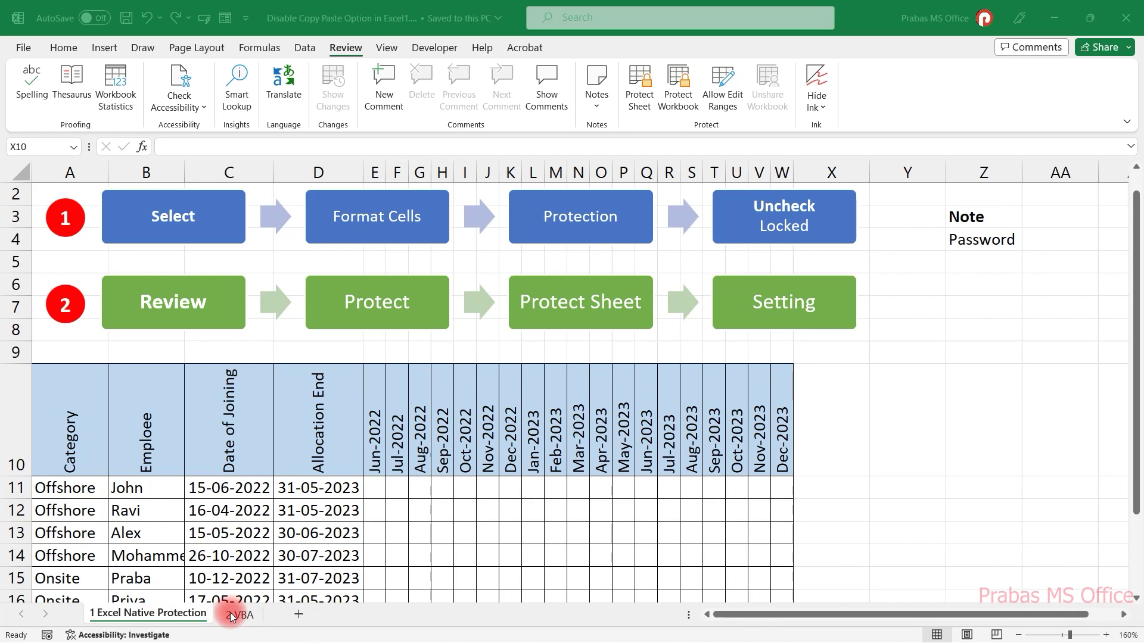
click(179, 614)
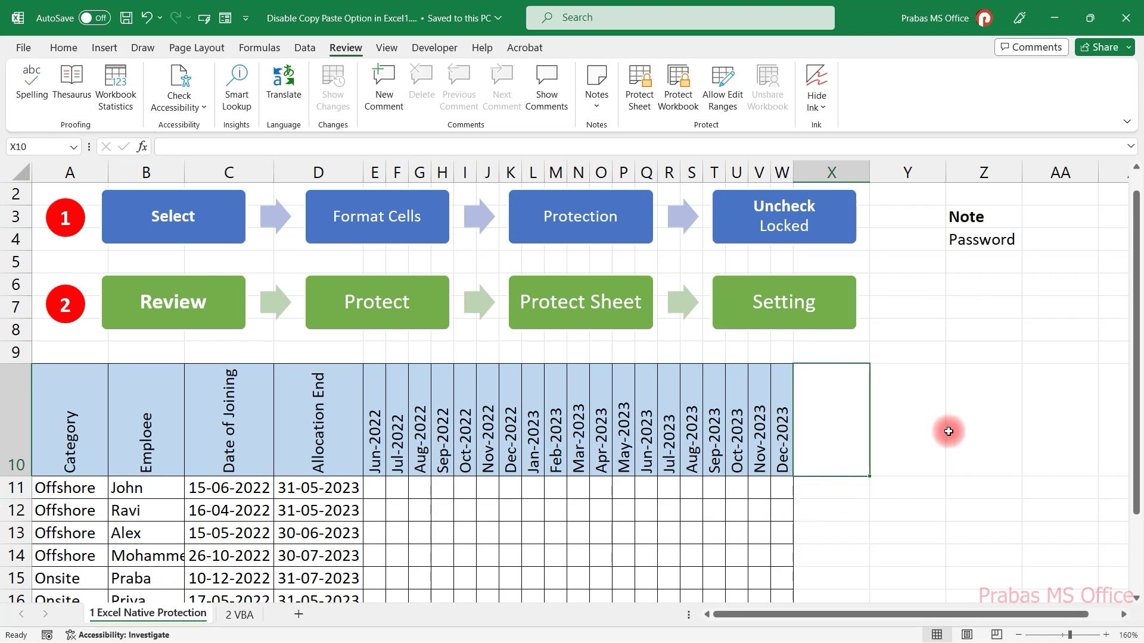
drag(1019, 452, 1, 113)
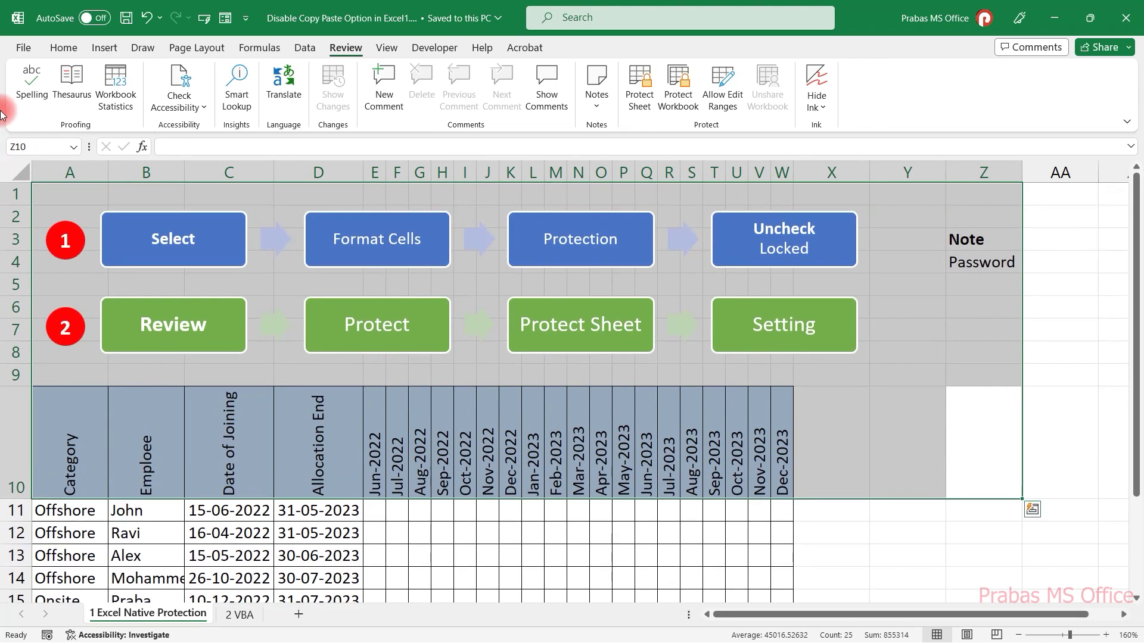
click(862, 473)
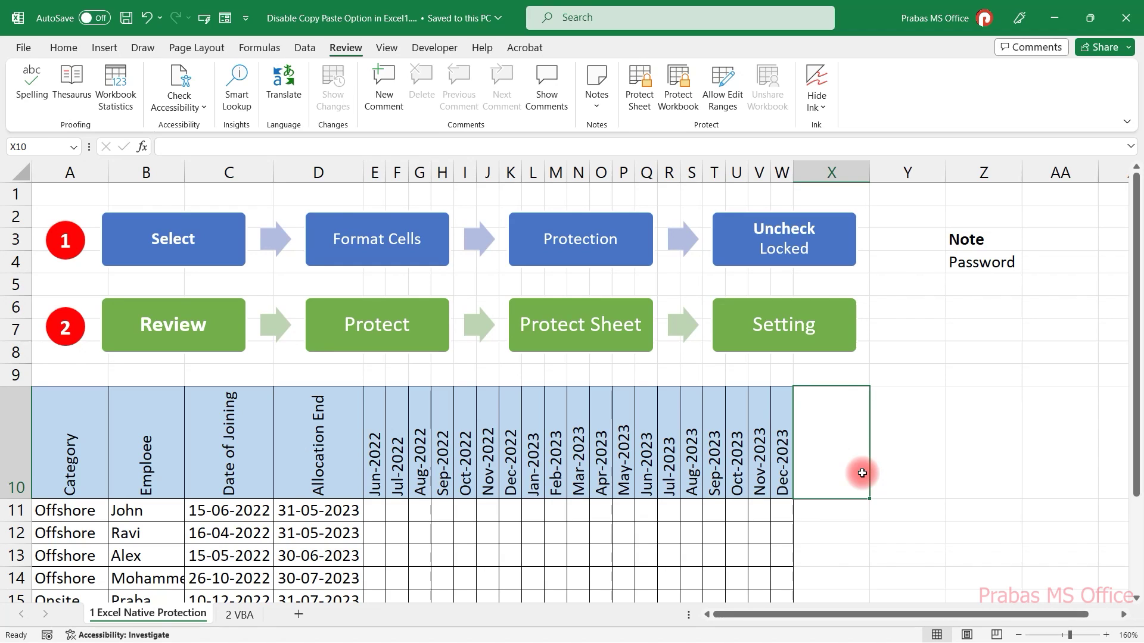
scroll(834, 467, down, 1)
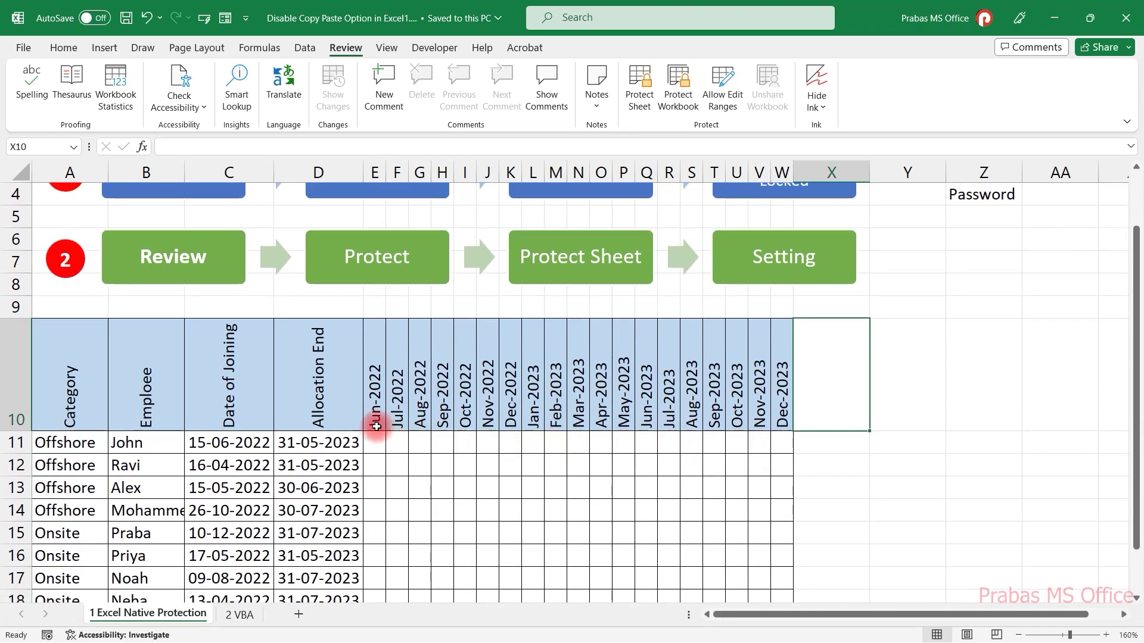
scroll(369, 411, down, 2)
drag(383, 314, 777, 464)
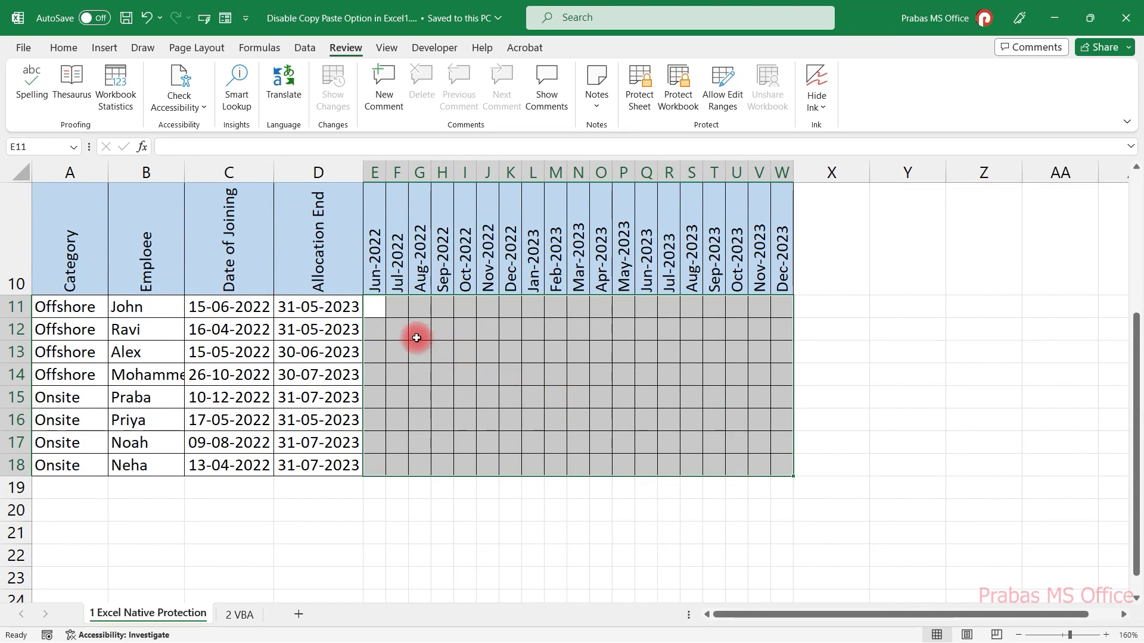
click(360, 306)
click(372, 307)
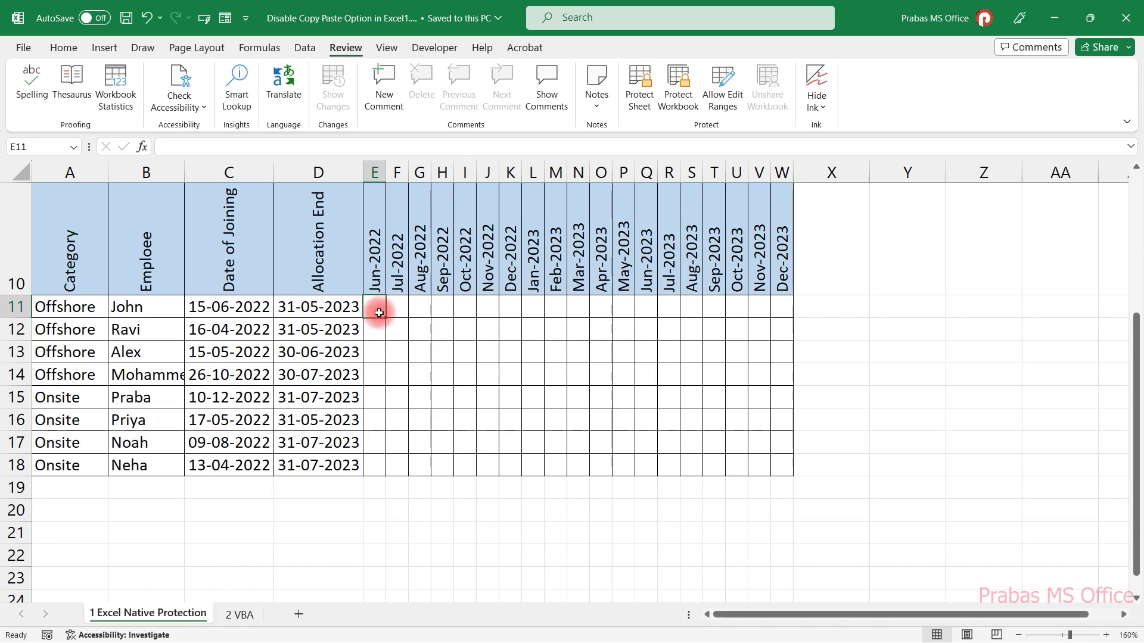
Set the month grid cells E11:W18 on the 1 Excel Native Protection sheet to unlocked in their Format Cells protection settings.
drag(378, 305, 773, 466)
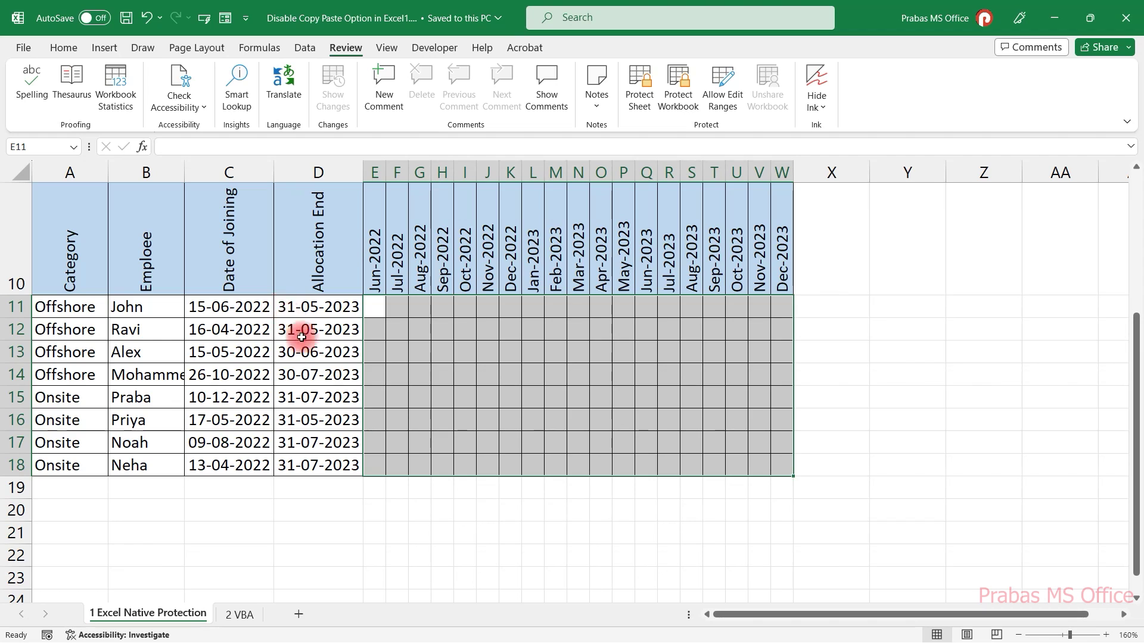
scroll(302, 336, up, 3)
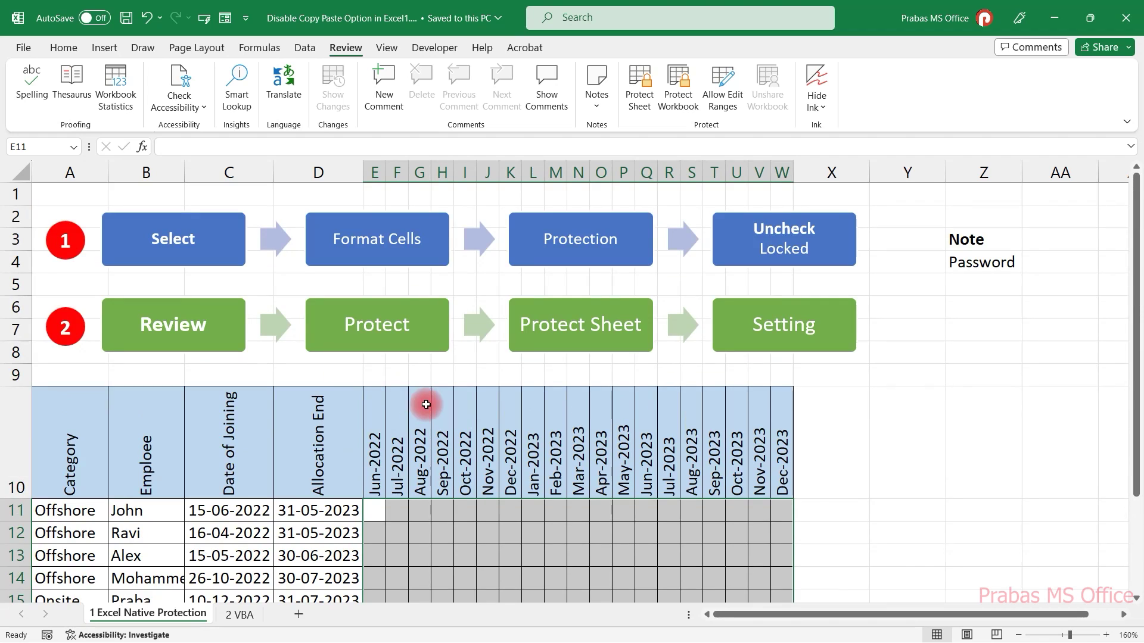
right_click(436, 513)
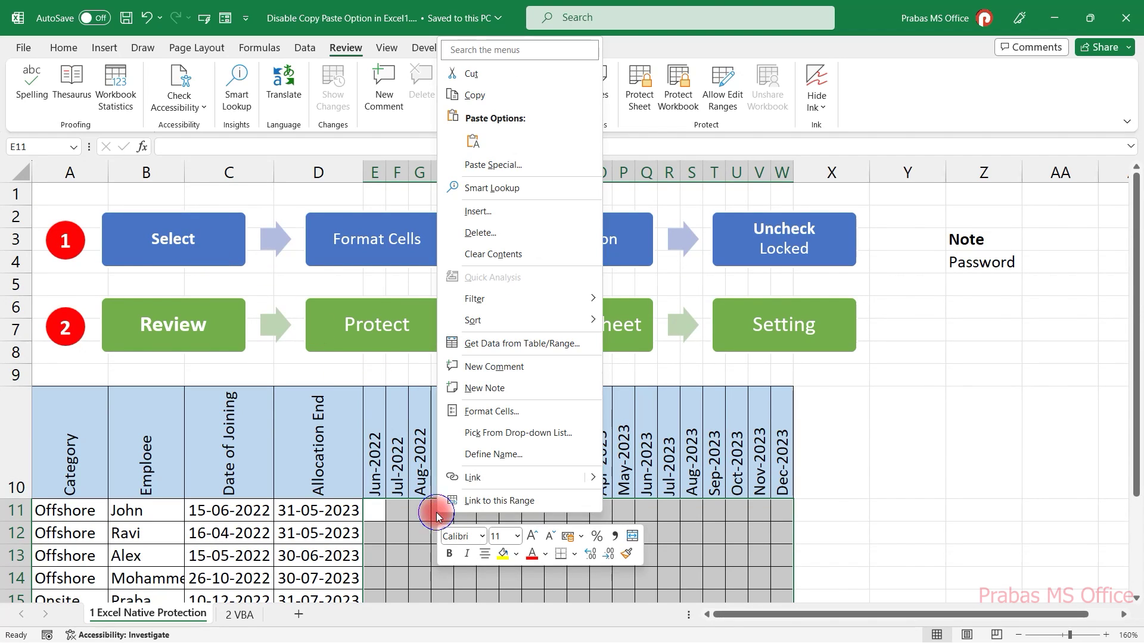
click(479, 412)
drag(477, 230, 750, 311)
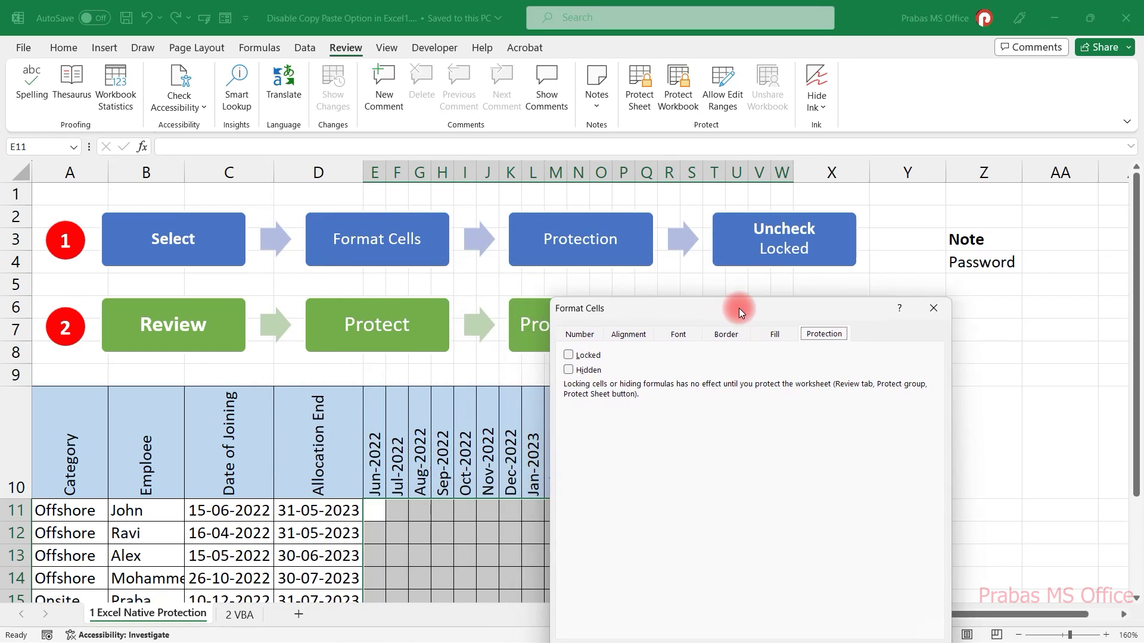
click(592, 334)
click(635, 335)
click(695, 336)
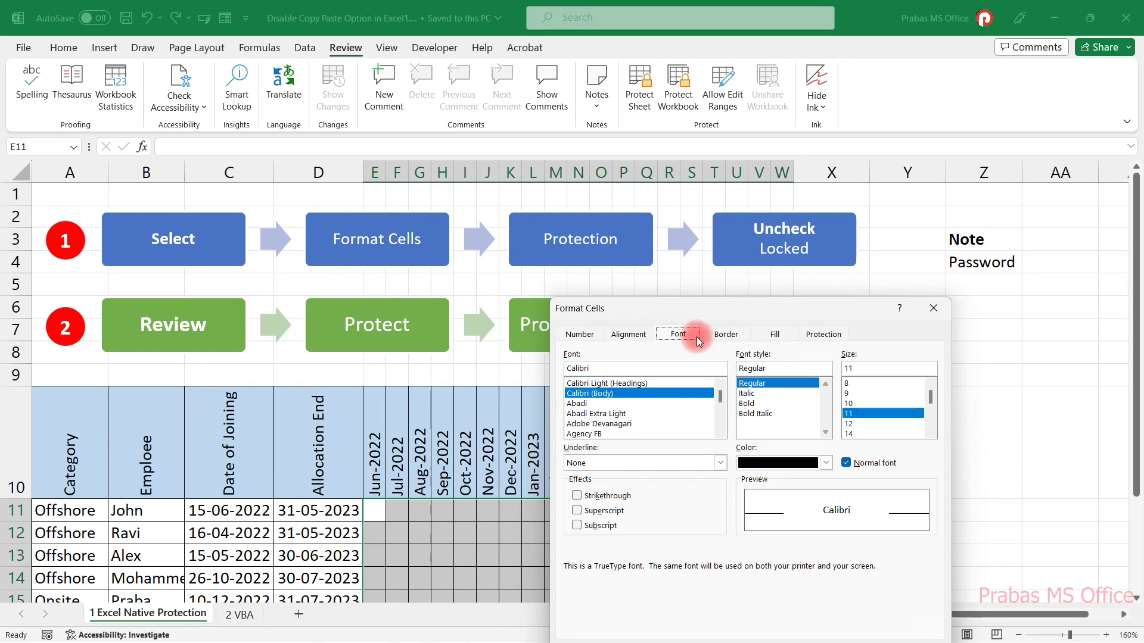
click(815, 334)
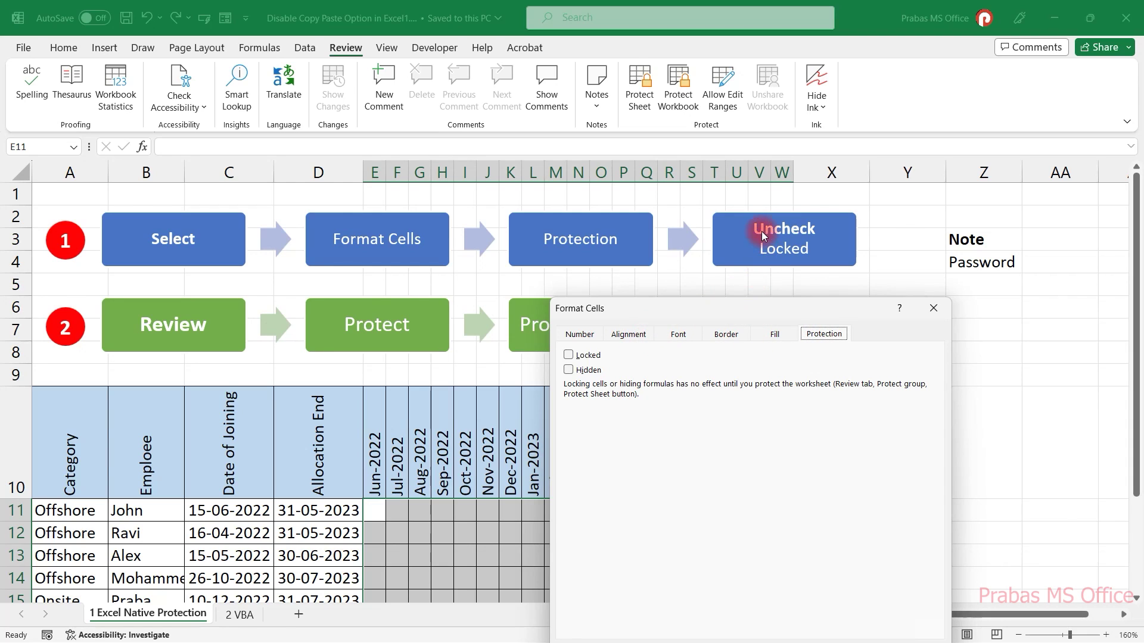
click(569, 355)
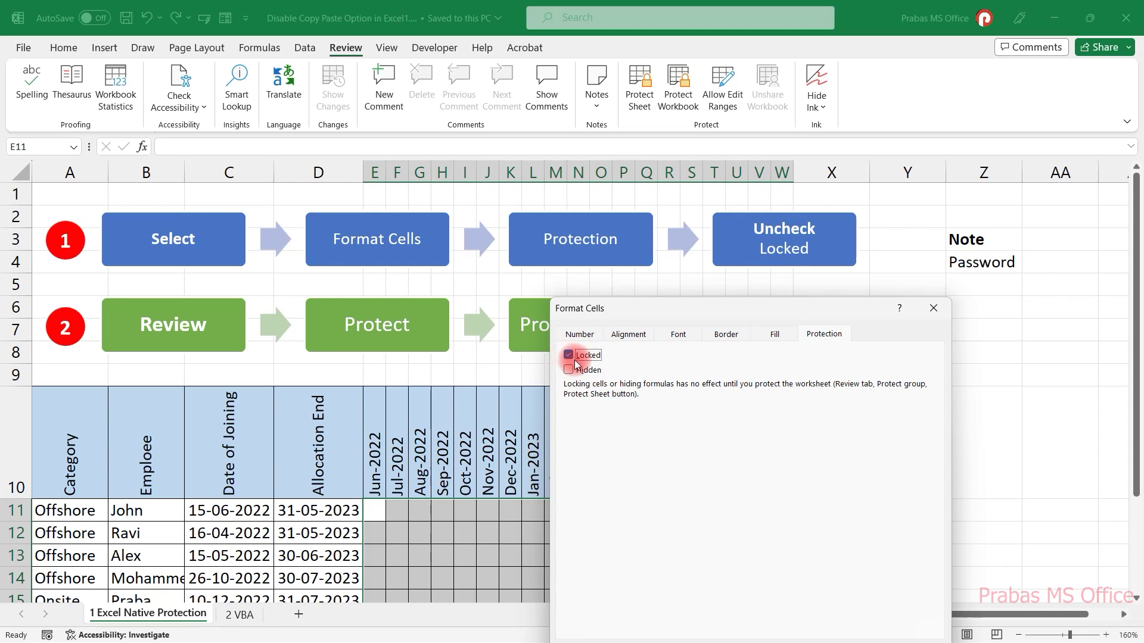
click(569, 355)
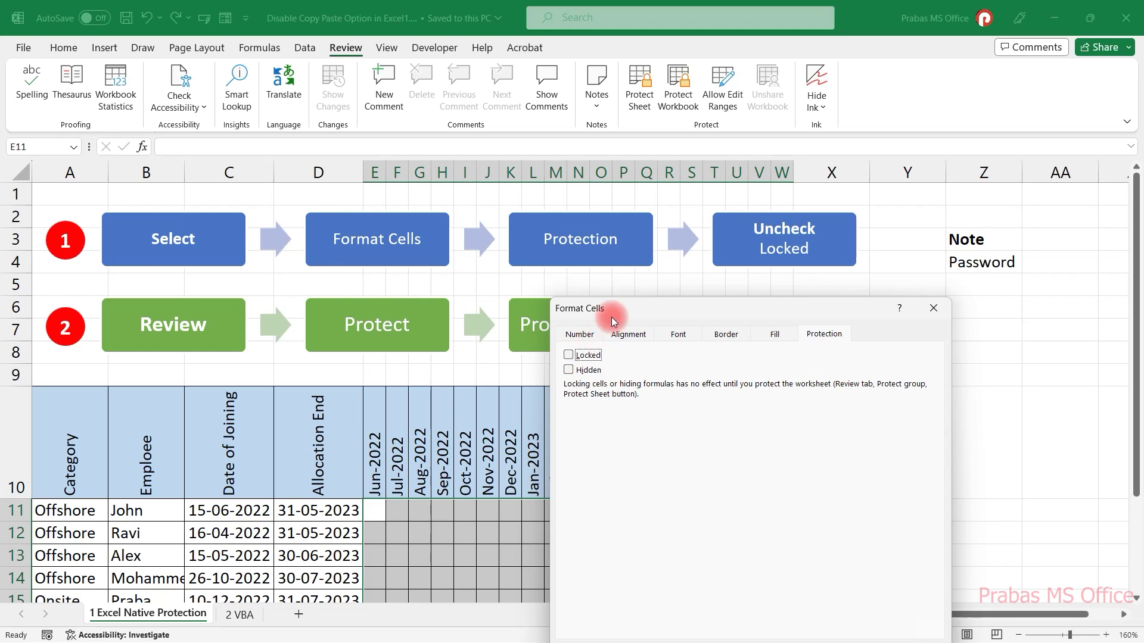
drag(582, 310, 547, 190)
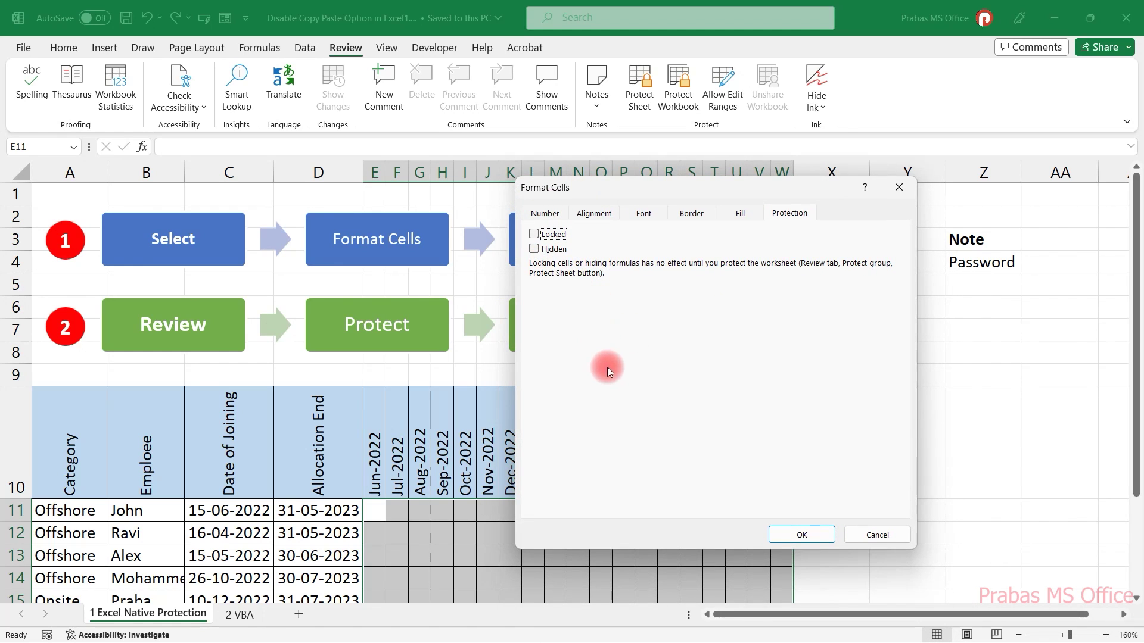
click(802, 534)
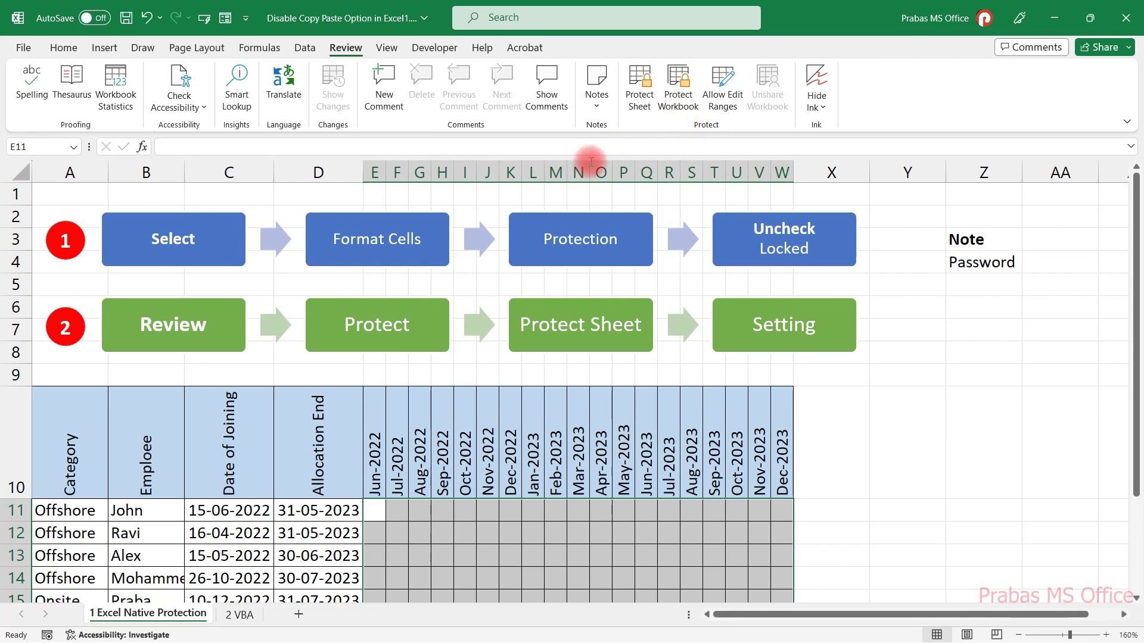
Review the password field and user permissions offered by Protect Sheet without applying protection.
click(640, 89)
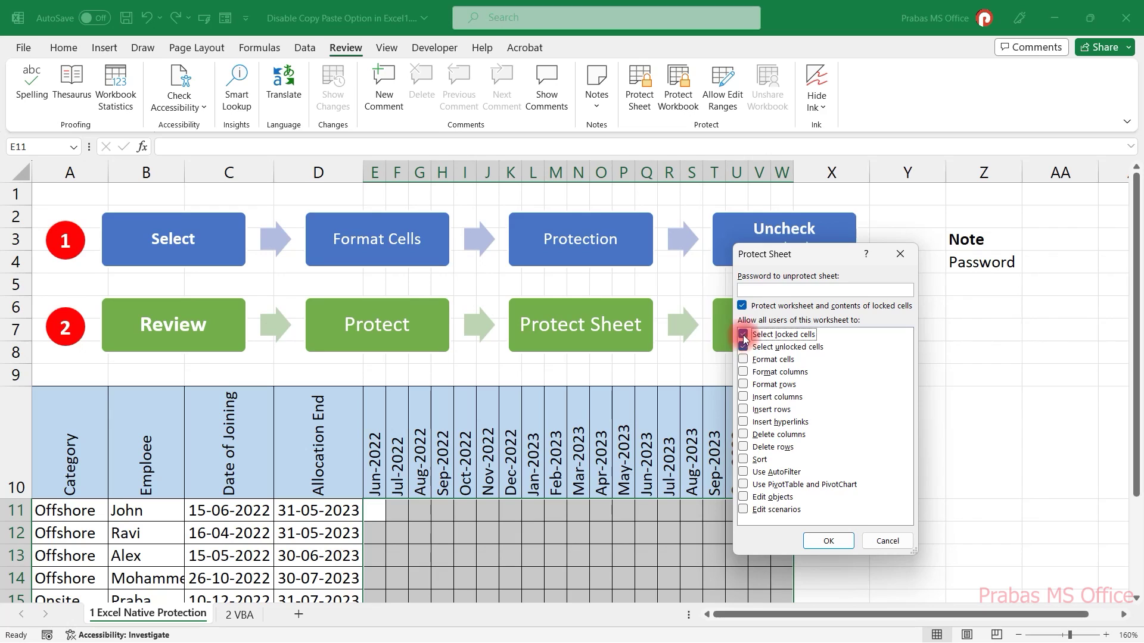
click(749, 290)
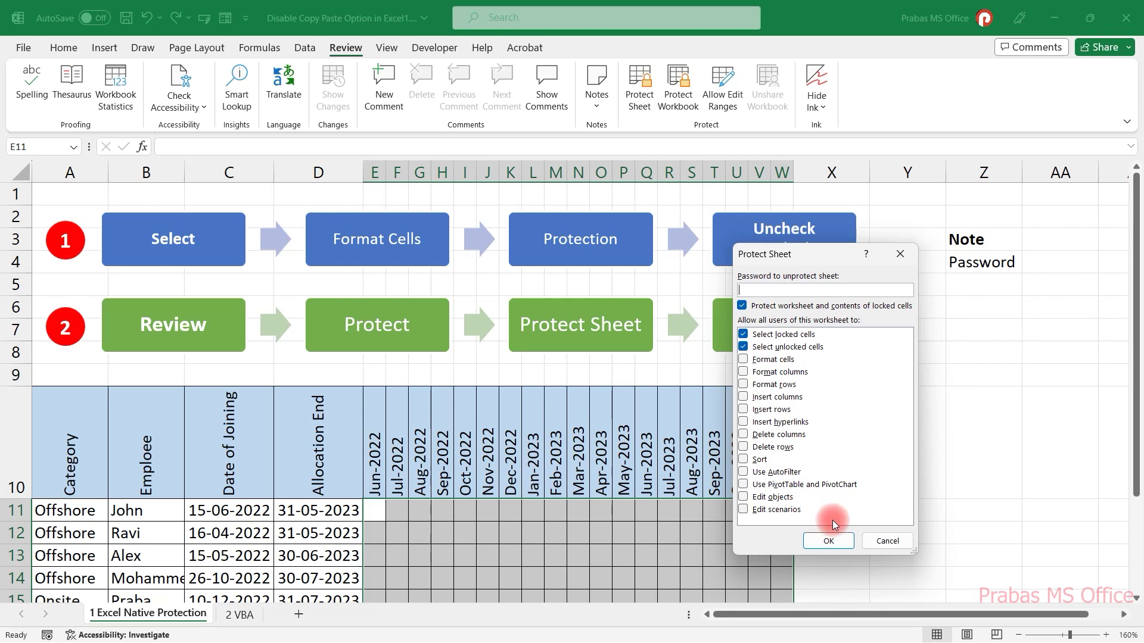
click(885, 549)
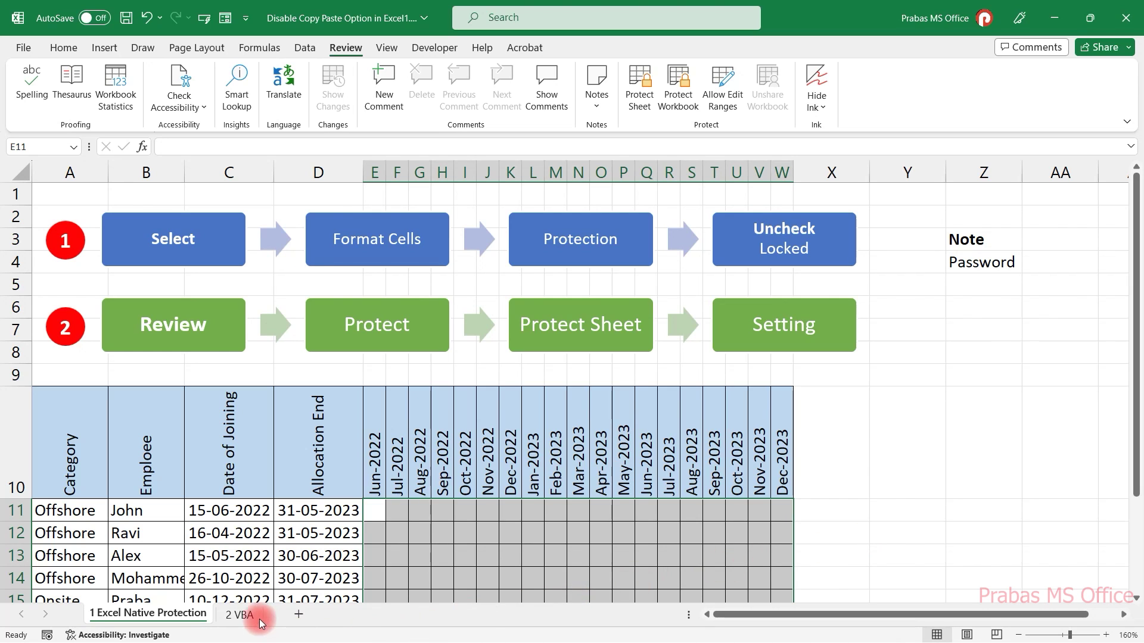
Switch to the 2 VBA sheet.
click(238, 615)
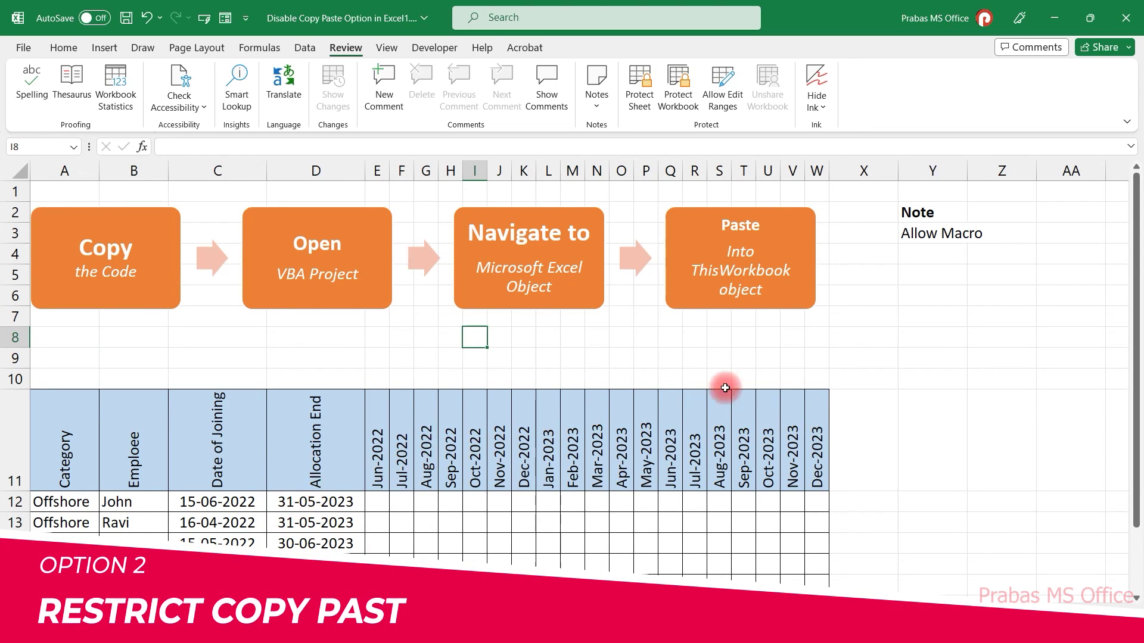
click(821, 366)
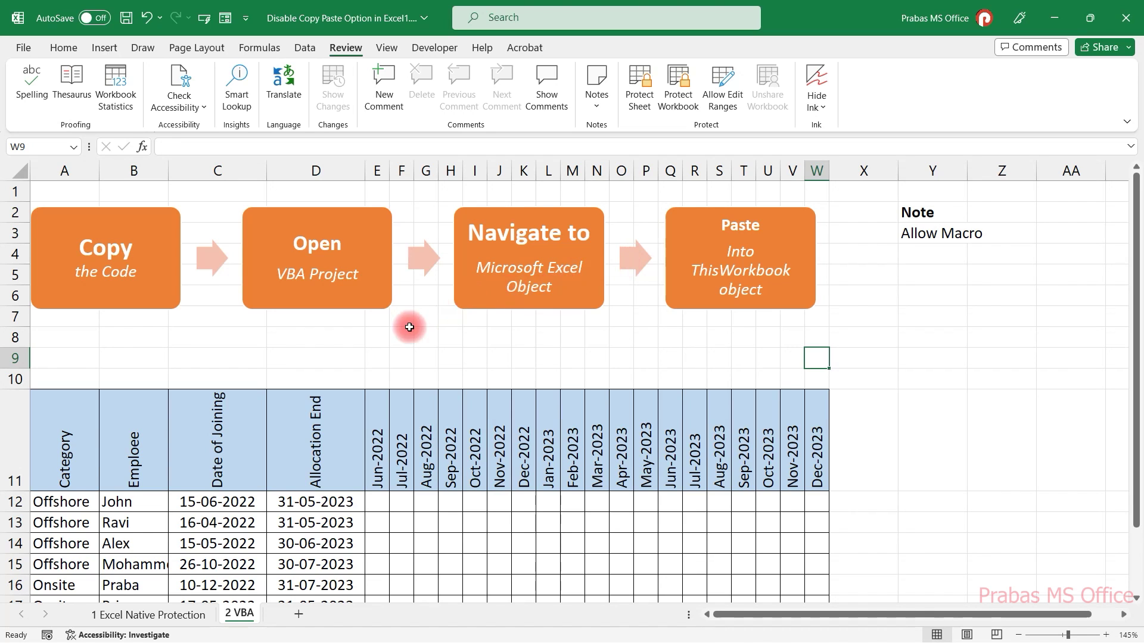
Copy the allocation table A11:W19 and paste it below the original, starting at cell A21.
scroll(409, 327, down, 3)
drag(76, 270, 812, 467)
key(ctrl+c)
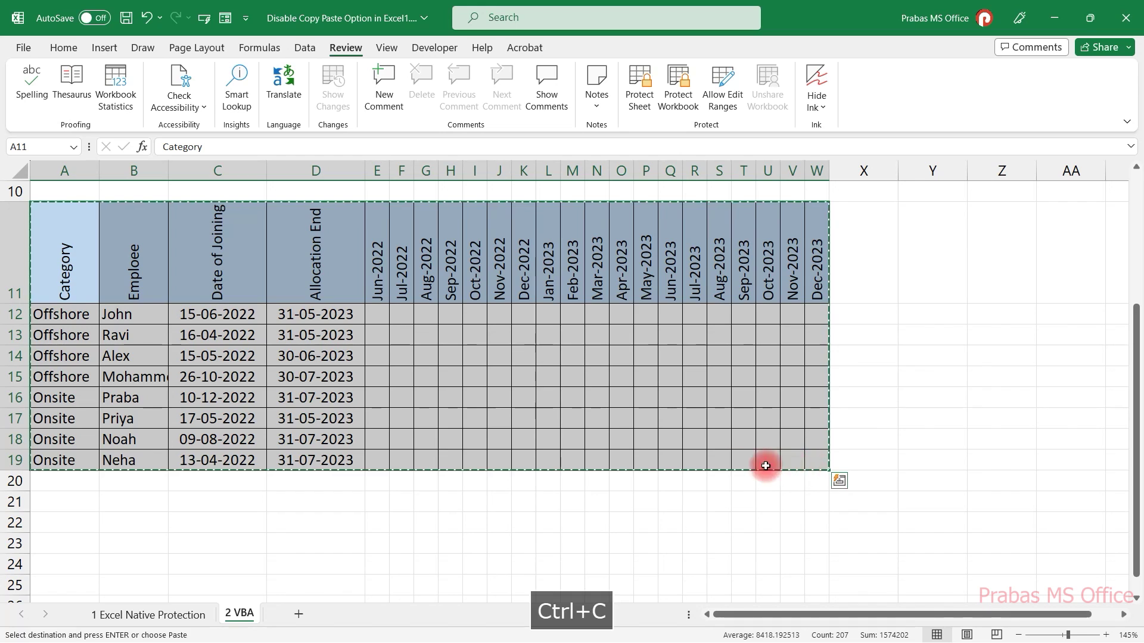
click(87, 507)
key(ctrl+v)
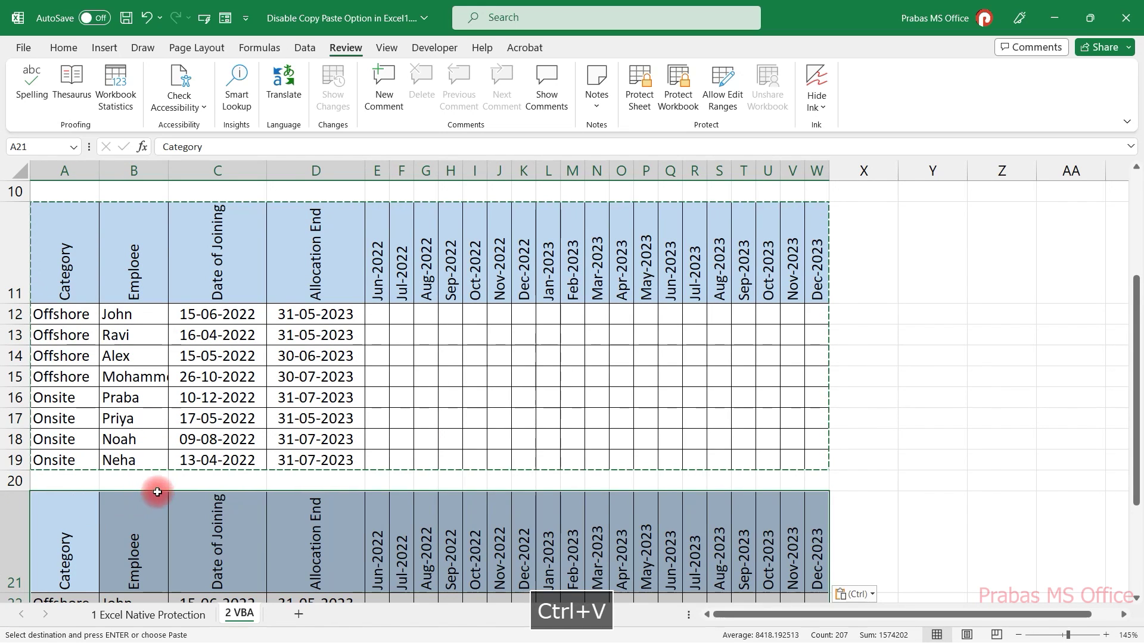
scroll(166, 480, down, 3)
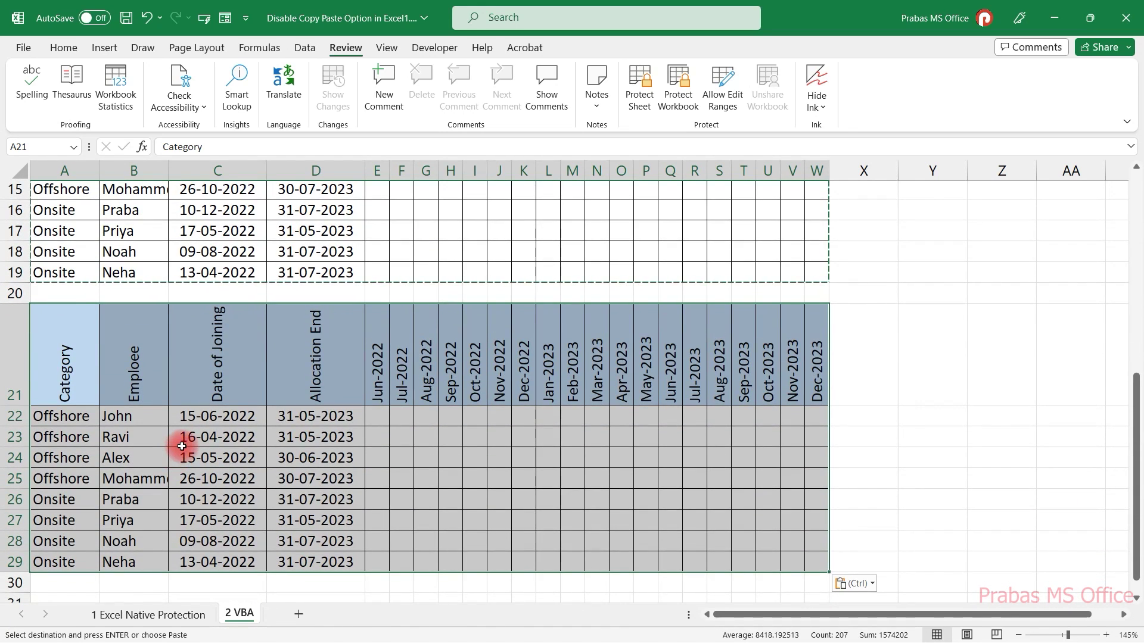
Undo the pasted table and clear the copy marquee.
key(ctrl+z)
scroll(577, 433, up, 2)
key(Escape)
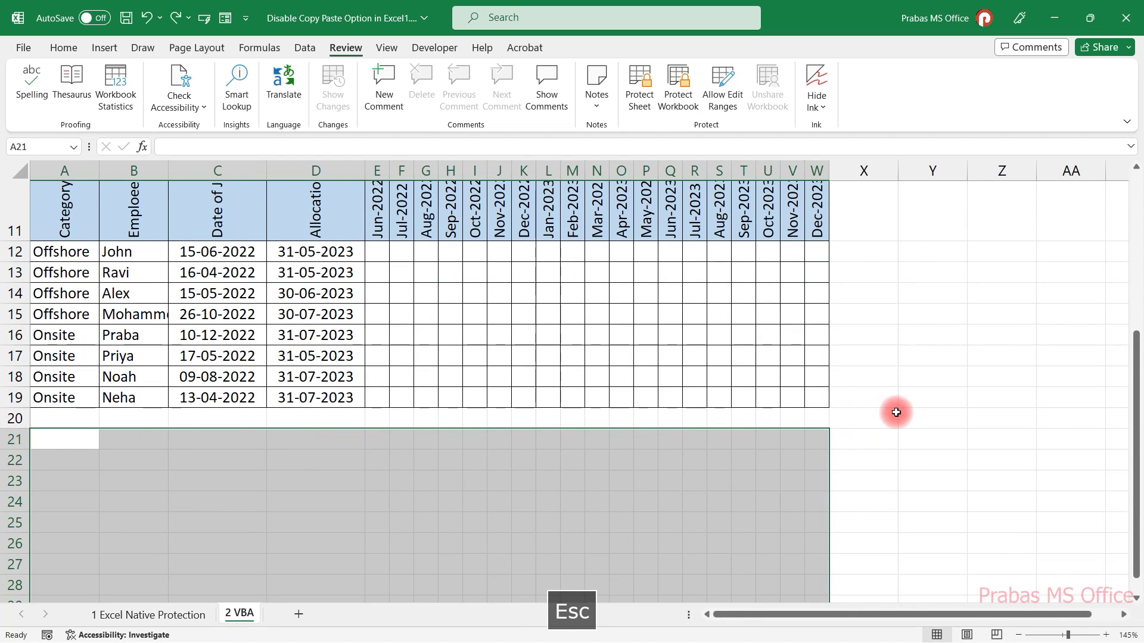
Enter the test values 2, 36, 9 and 9 in cells X20 to X23.
click(892, 415)
text(2)
key(Return)
text(36)
key(Return)
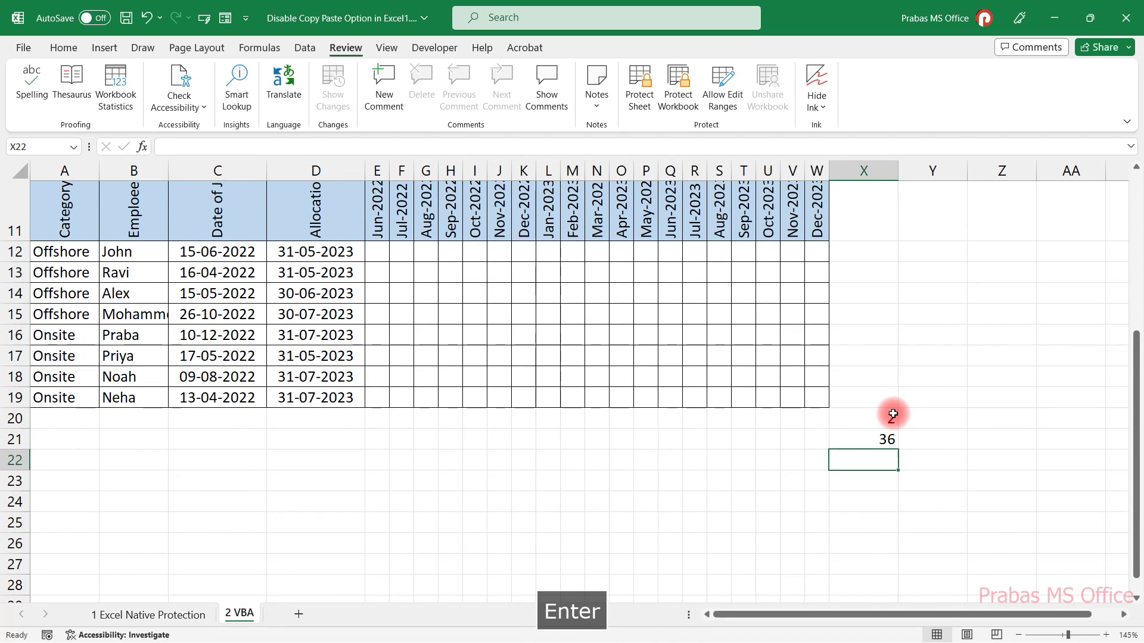
text(9)
key(Return)
text(9)
key(Return)
Paste a copy of X20:X23 into the Aug-2022 column starting at G12, and undo the paste.
drag(884, 418, 884, 480)
key(ctrl+c)
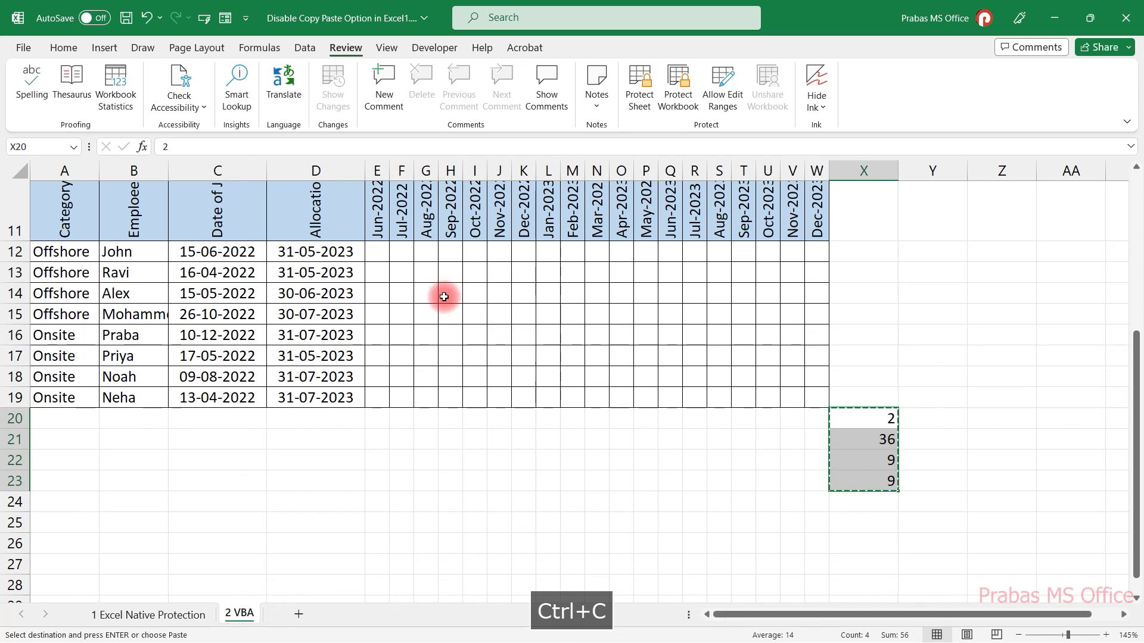
click(424, 254)
key(ctrl+v)
key(ctrl+z)
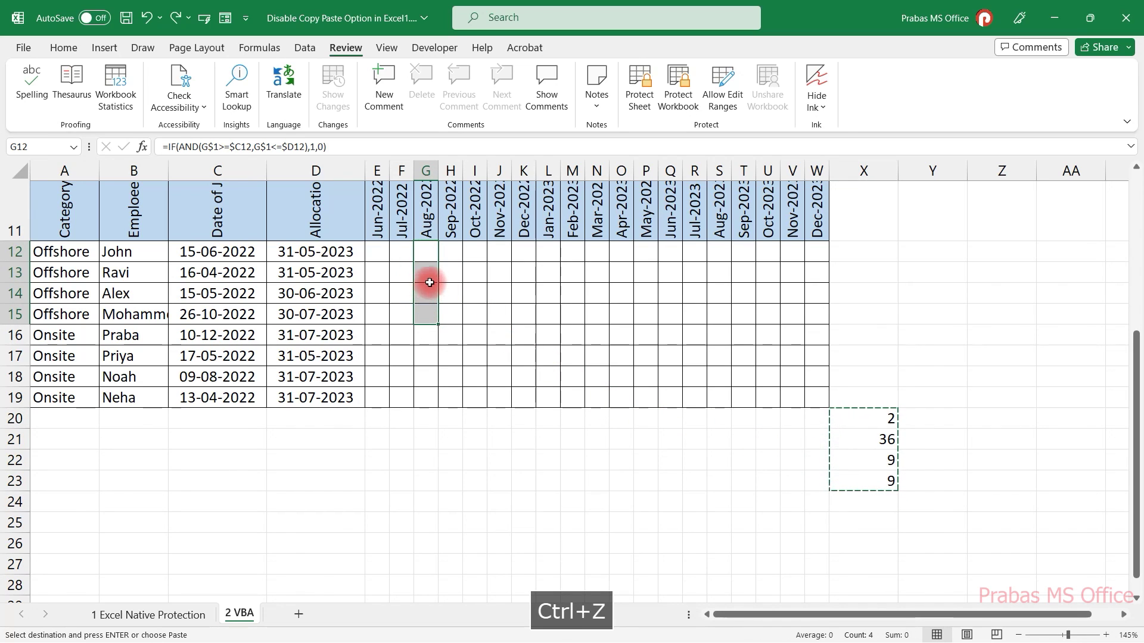
Delete the test values in X20:X23 and save the workbook.
drag(374, 252, 885, 489)
key(Delete)
key(Delete)
scroll(669, 401, up, 1)
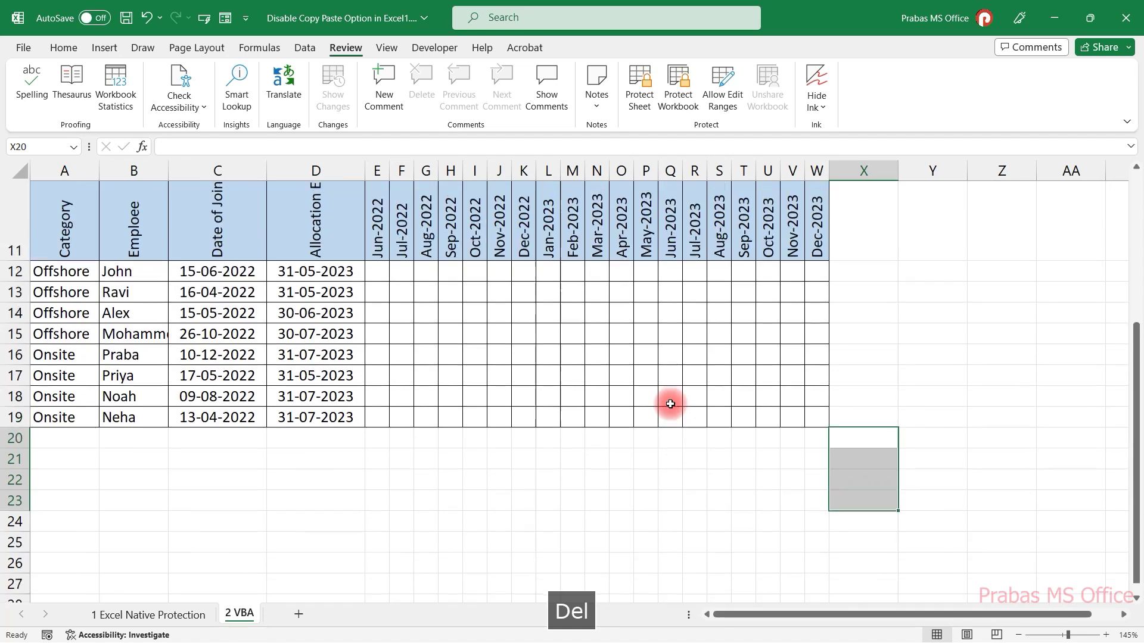
key(ctrl+s)
scroll(573, 409, up, 3)
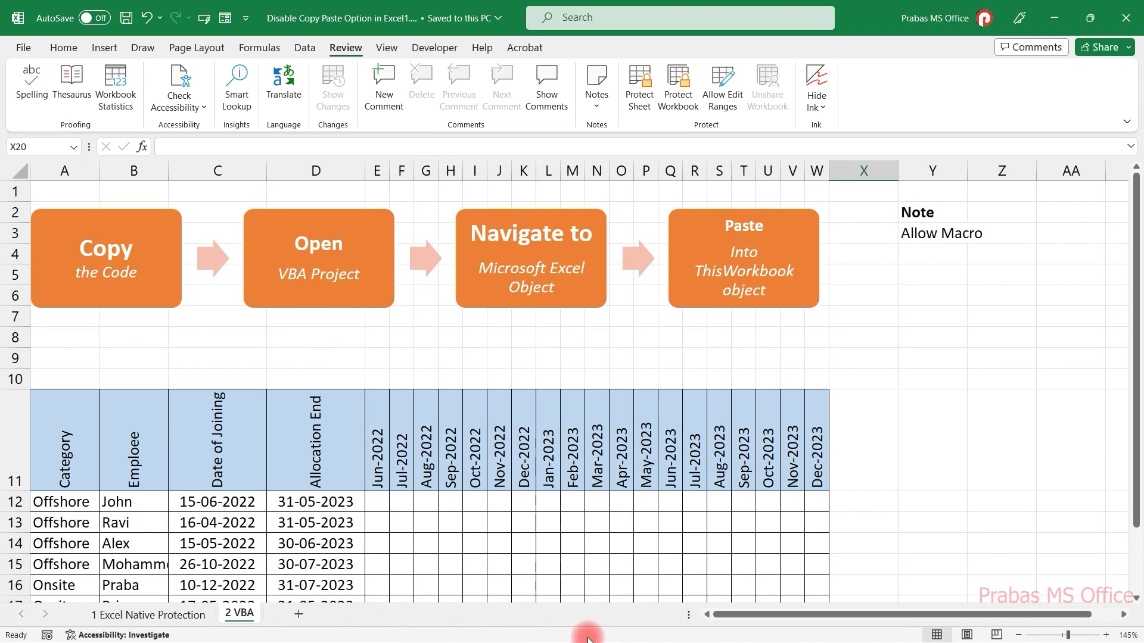
Switch to File Explorer, open code.txt from the 312 Disable Copy Paste Option in Excel folder, and minimize the folder window.
key(alt+Tab)
key(alt+Tab)
key(alt+Tab)
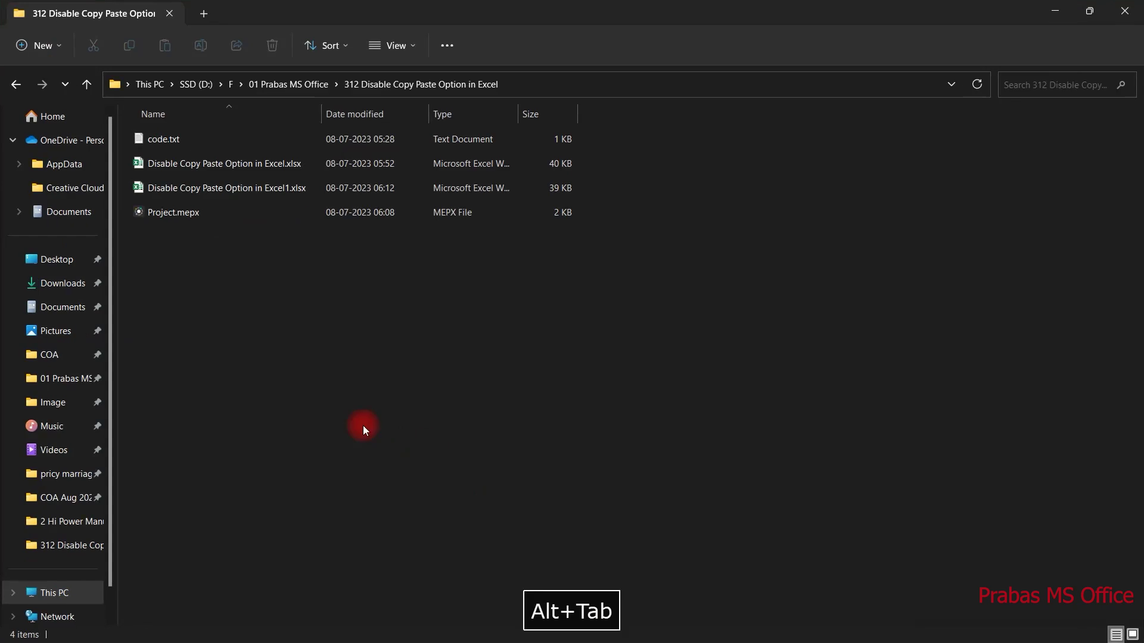
click(165, 143)
double_click(162, 146)
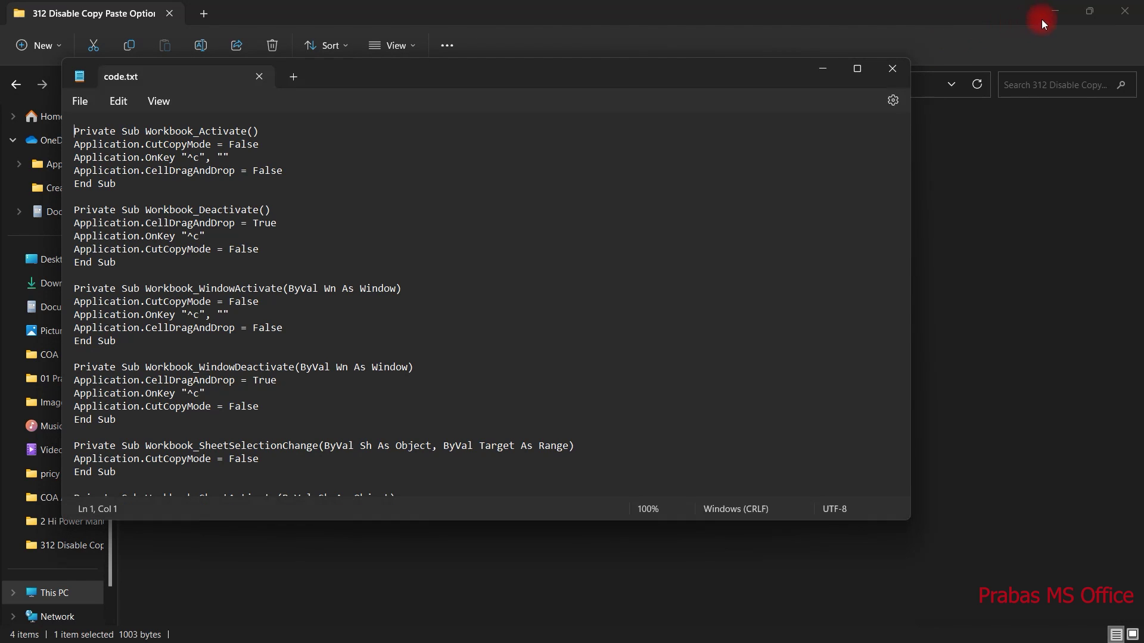
click(1050, 16)
drag(759, 82, 959, 109)
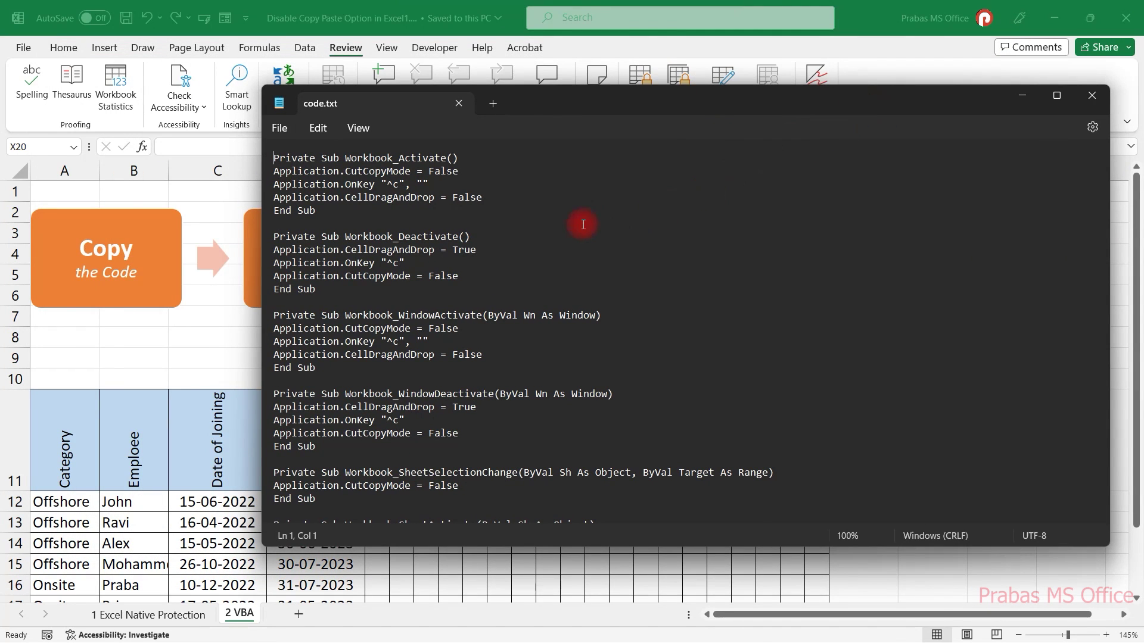
Copy all the VBA code in code.txt and return to the Excel workbook.
key(ctrl+a)
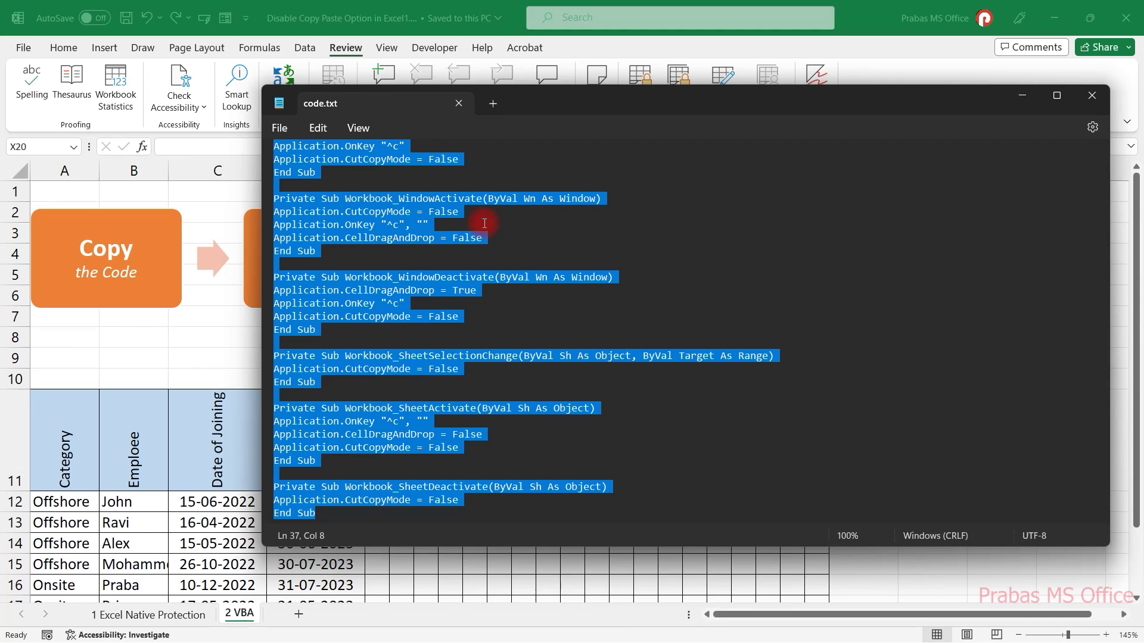
key(ctrl+c)
click(1023, 95)
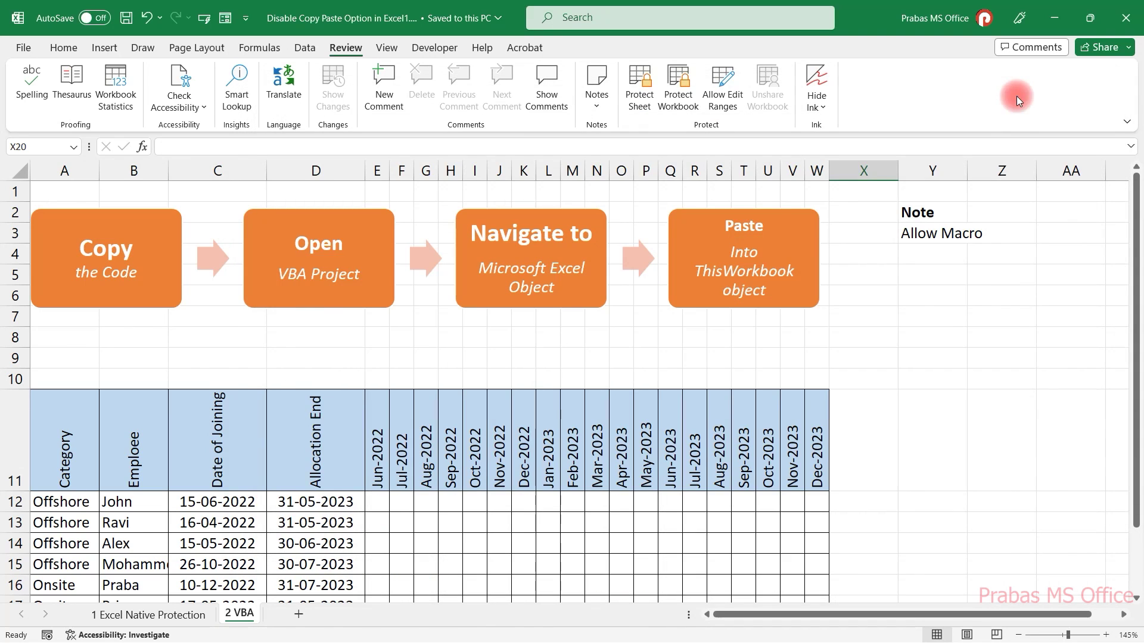
Open the ribbon customization options, make sure the Developer tab is enabled under Main Tabs, and accept the options.
click(661, 337)
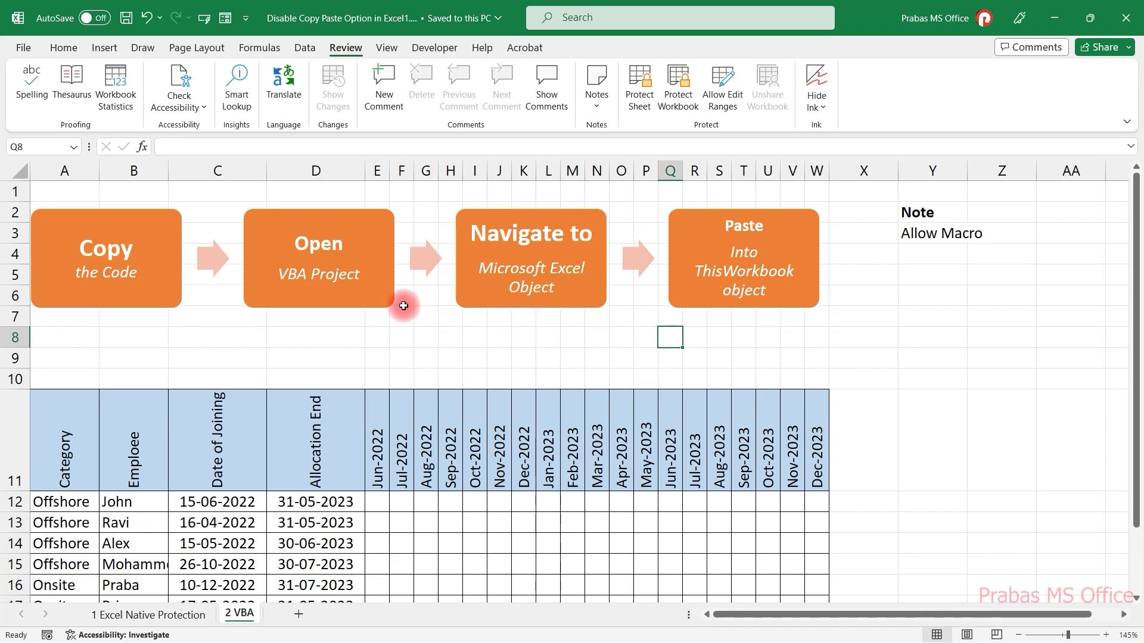
click(435, 47)
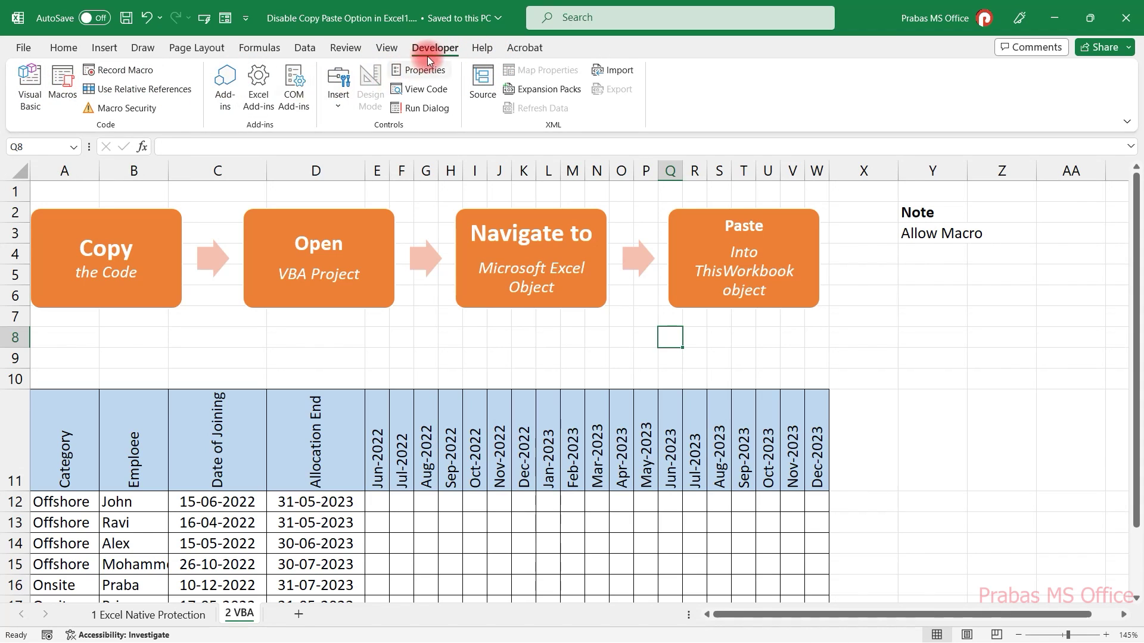
click(26, 48)
click(57, 610)
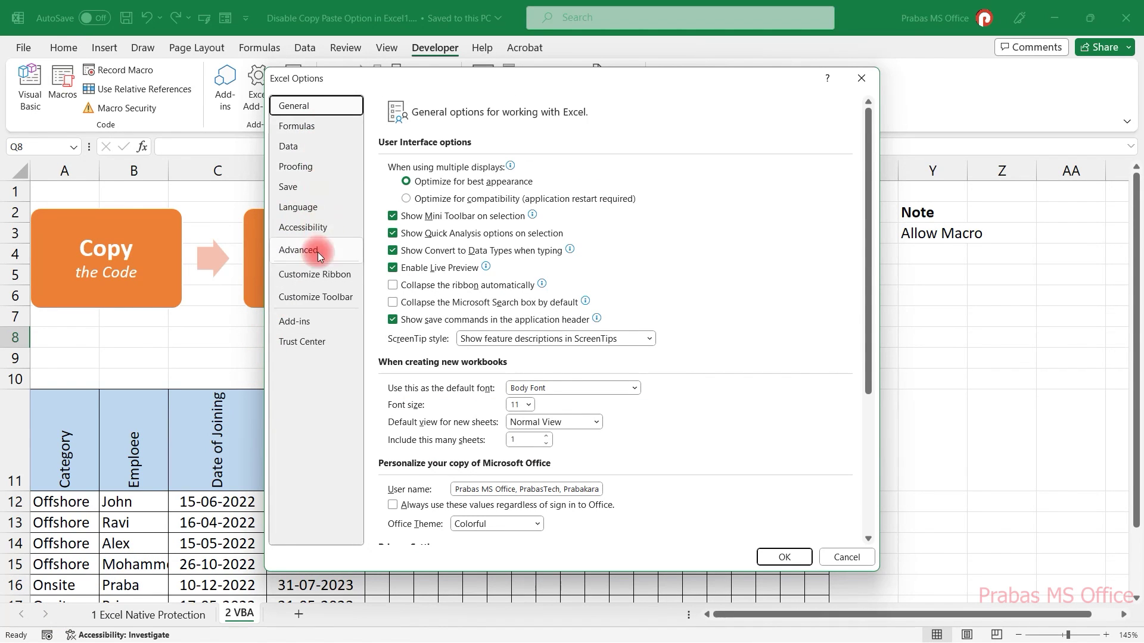
click(317, 273)
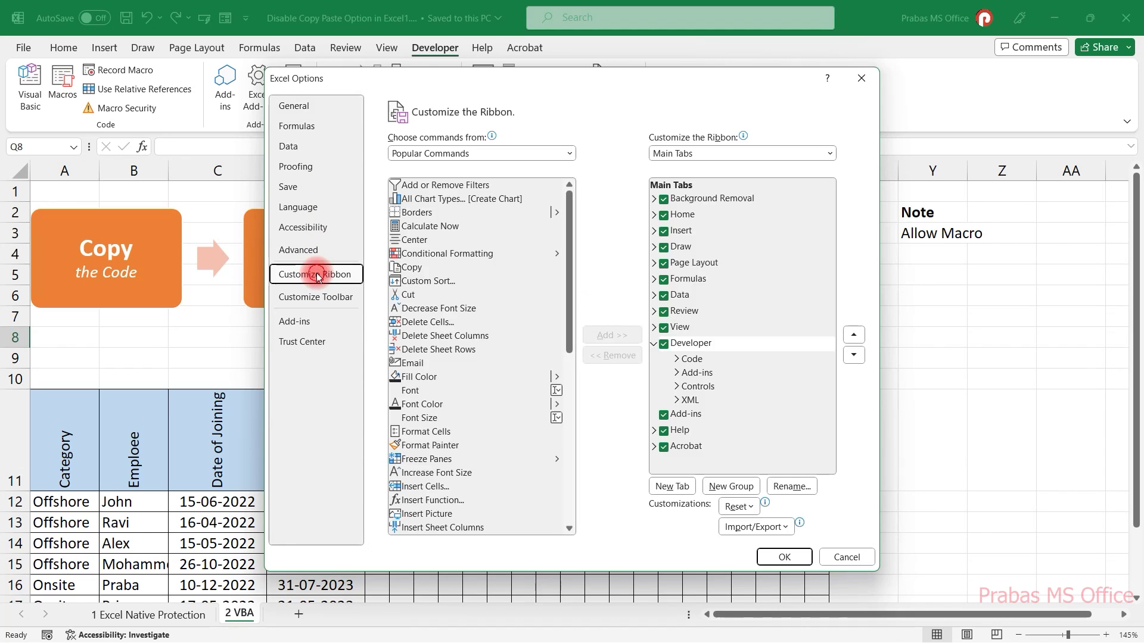
click(664, 345)
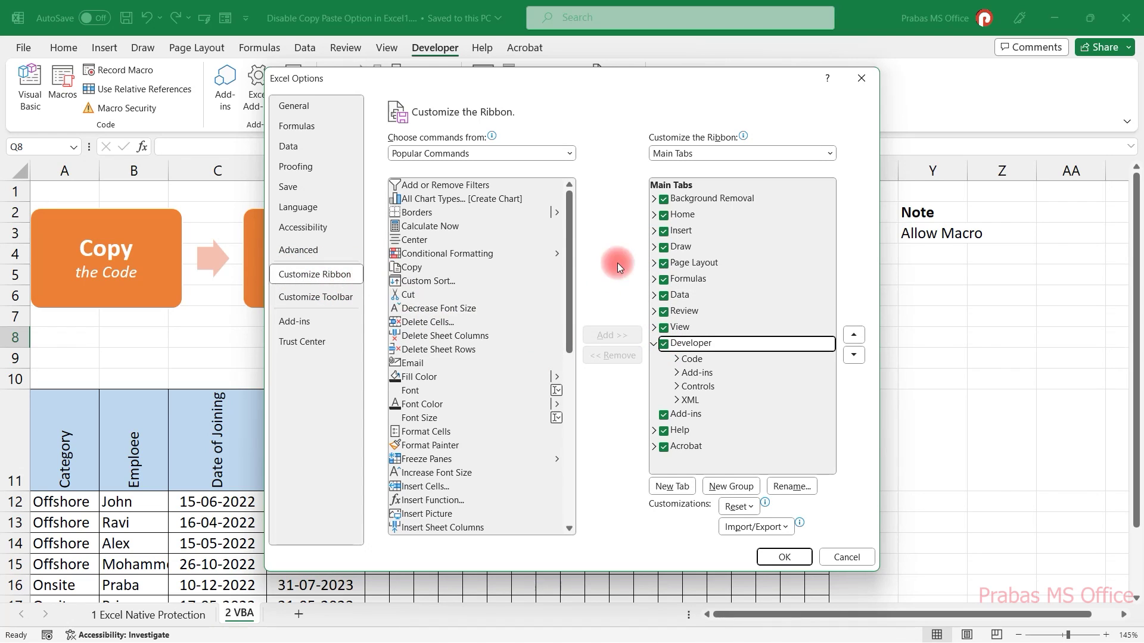
click(796, 556)
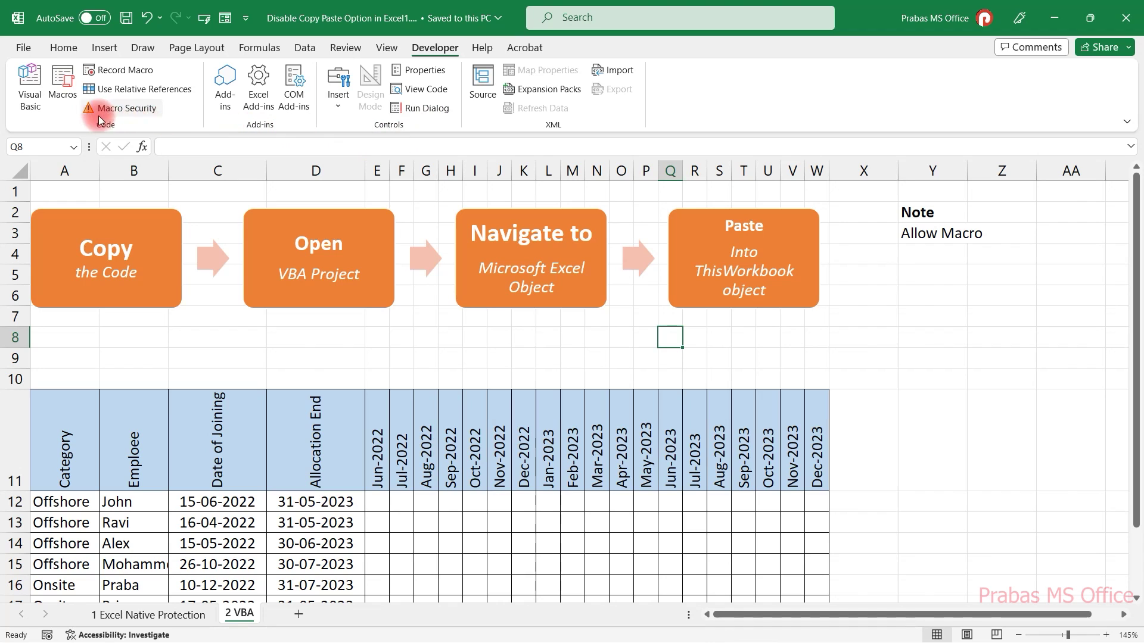
Open the Visual Basic editor and locate the Microsoft Excel Objects folder of the Disable Copy Paste Option in Excel1.xlsx project.
click(24, 74)
key(alt+Tab)
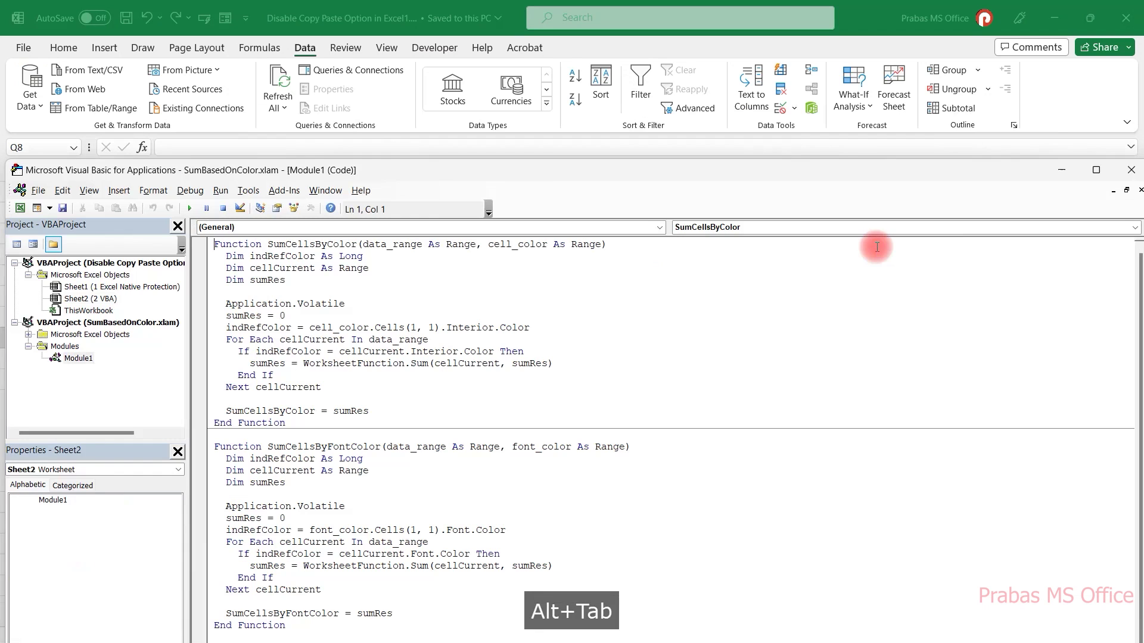
drag(954, 180, 980, 179)
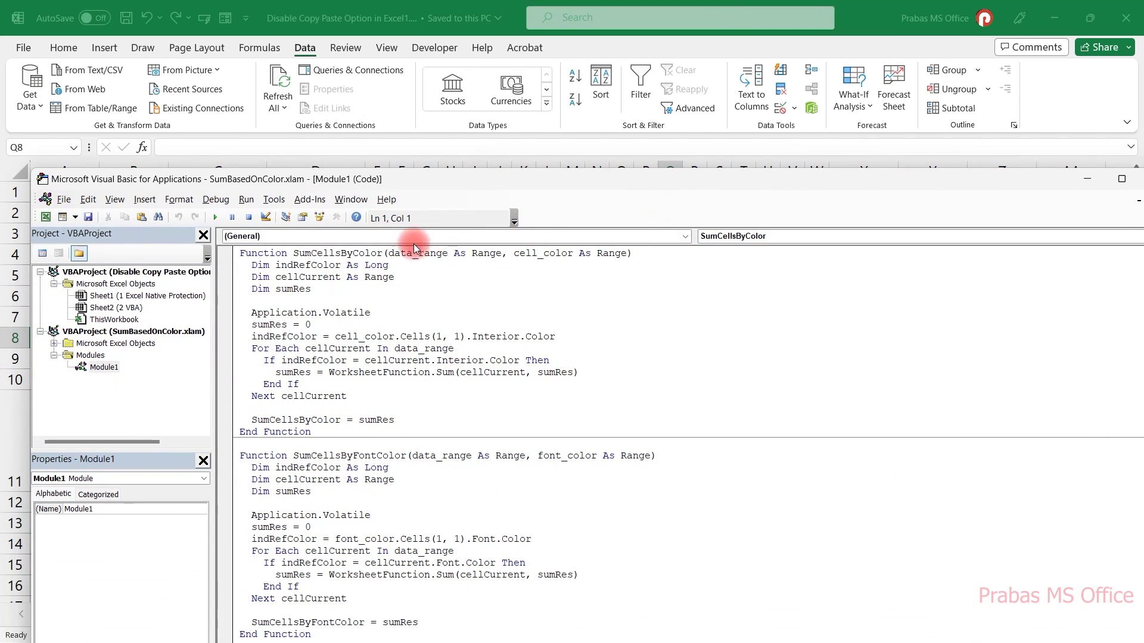
click(85, 286)
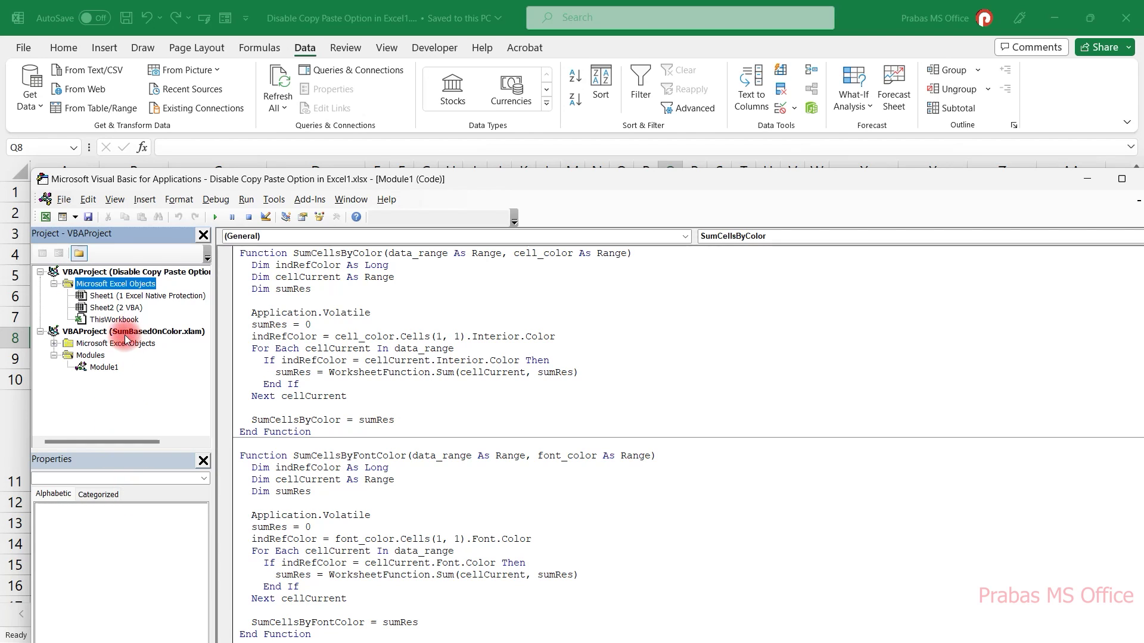
click(310, 314)
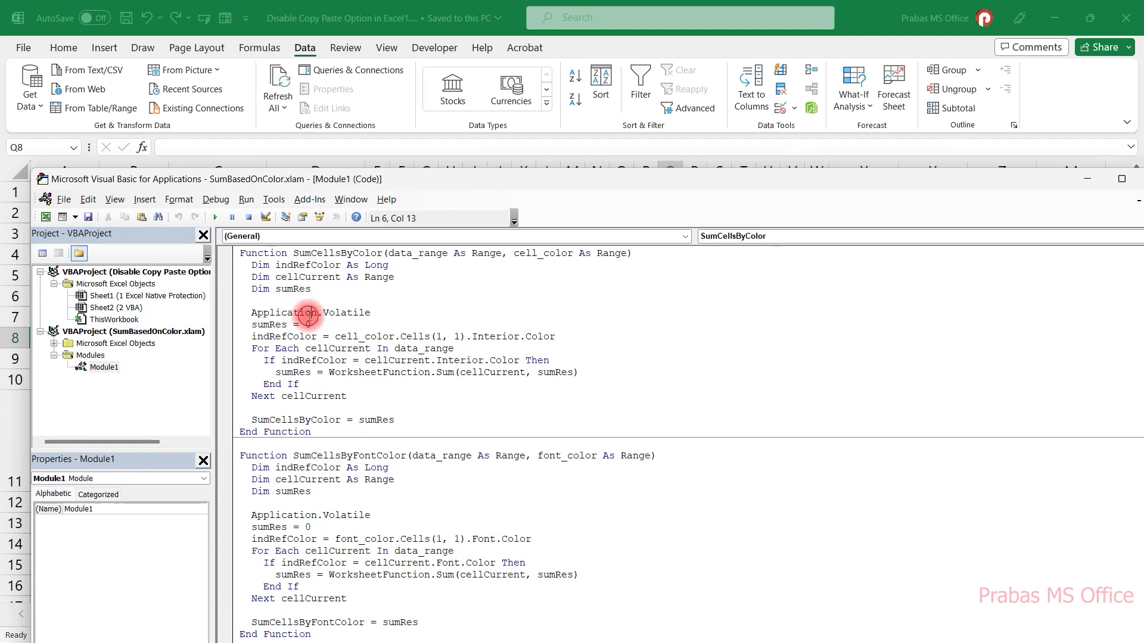
click(116, 284)
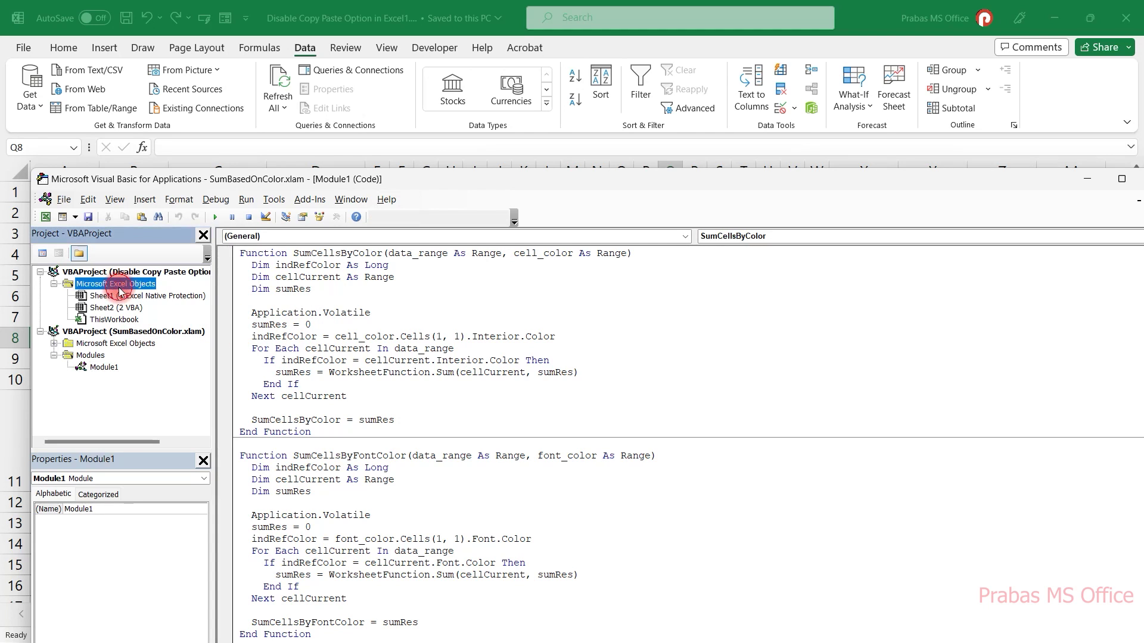
Compare the instruction diagram on the 2 VBA sheet with the Microsoft Excel Objects in the workbook's VBA project.
click(527, 20)
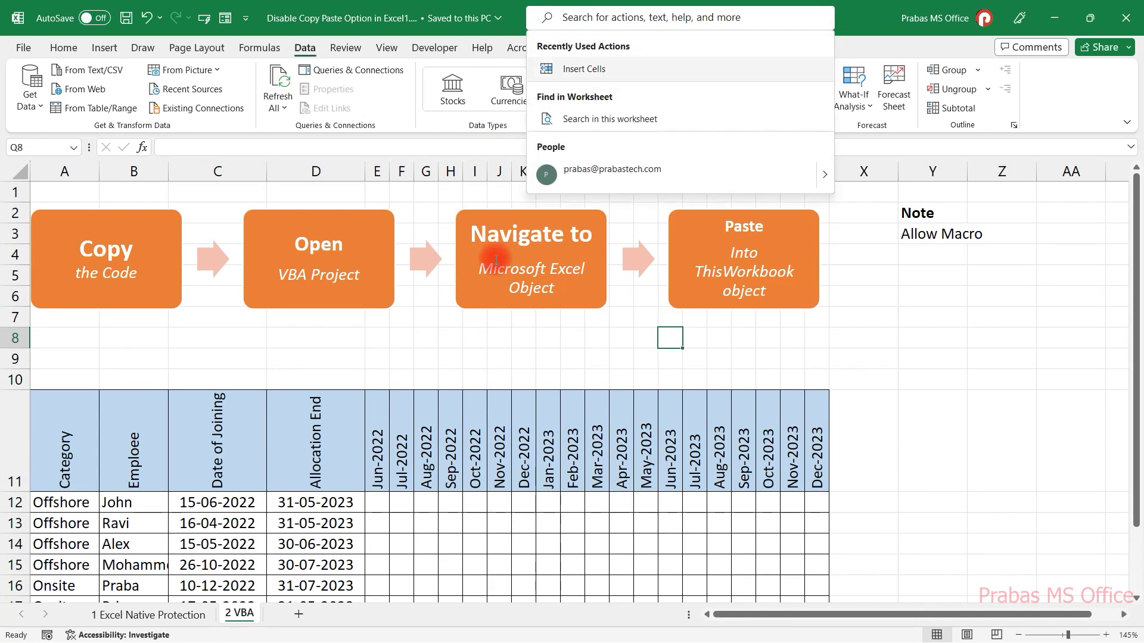
click(514, 274)
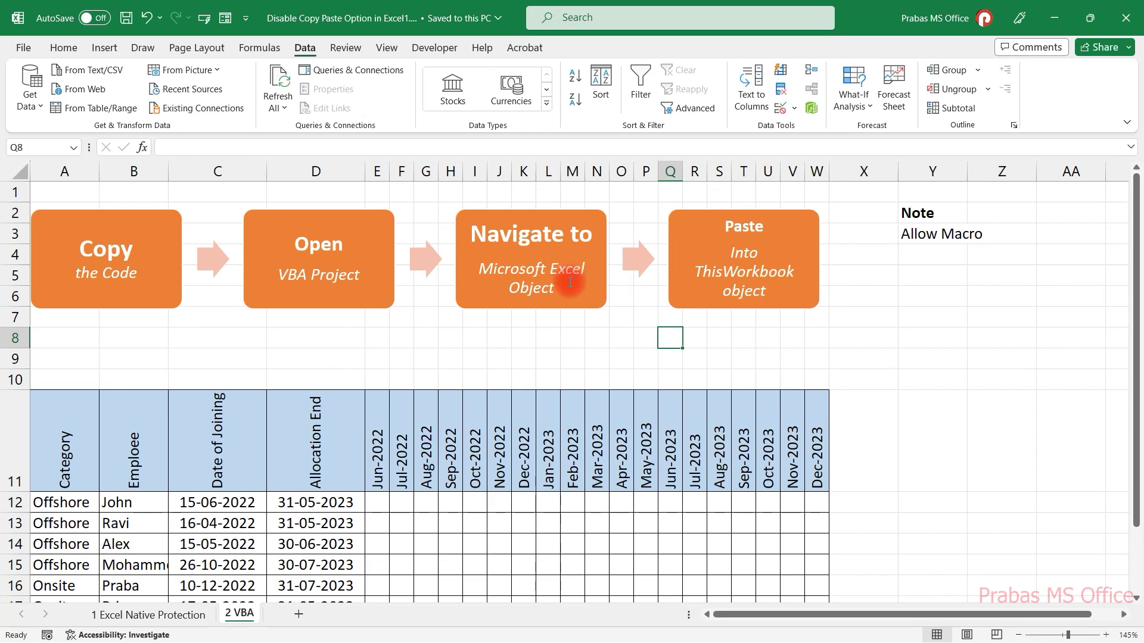
key(alt+Tab)
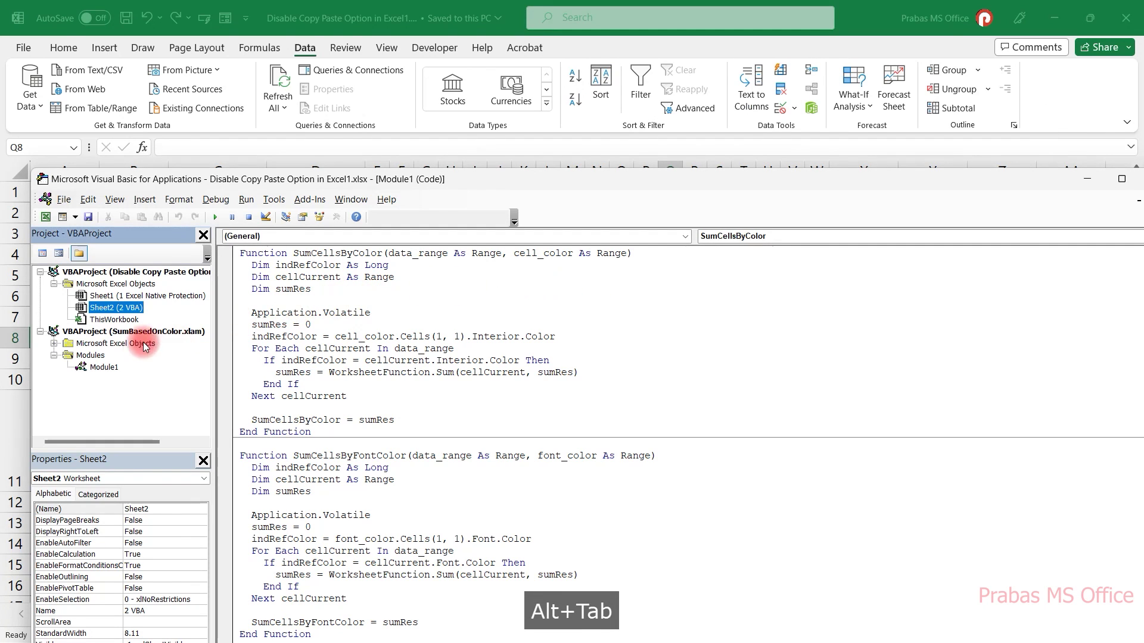
click(102, 307)
click(93, 285)
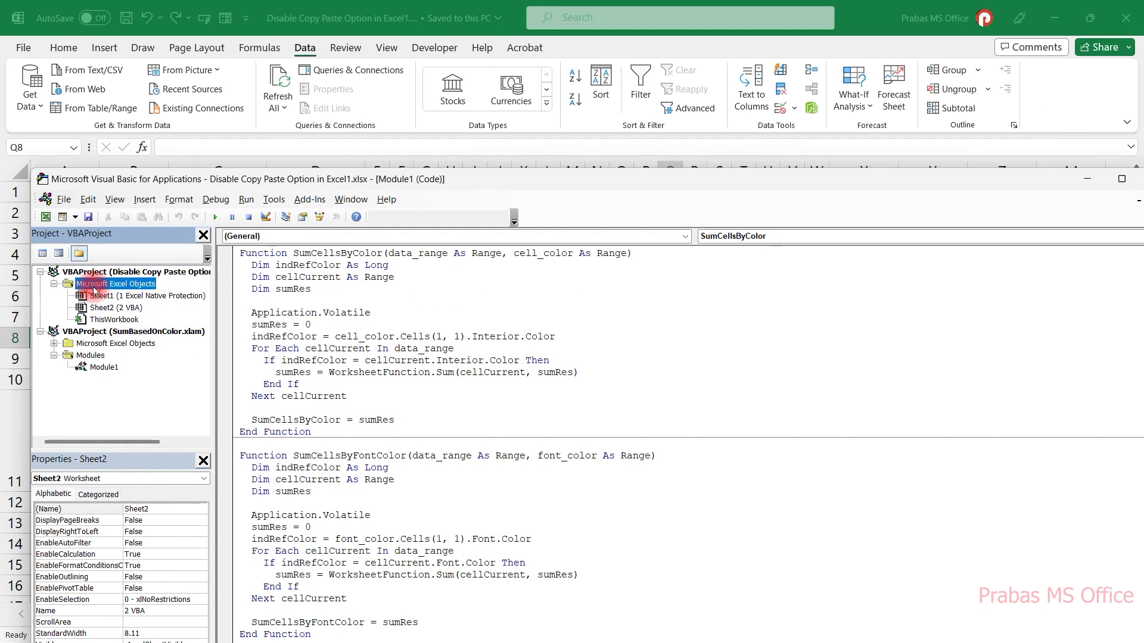
key(alt+Tab)
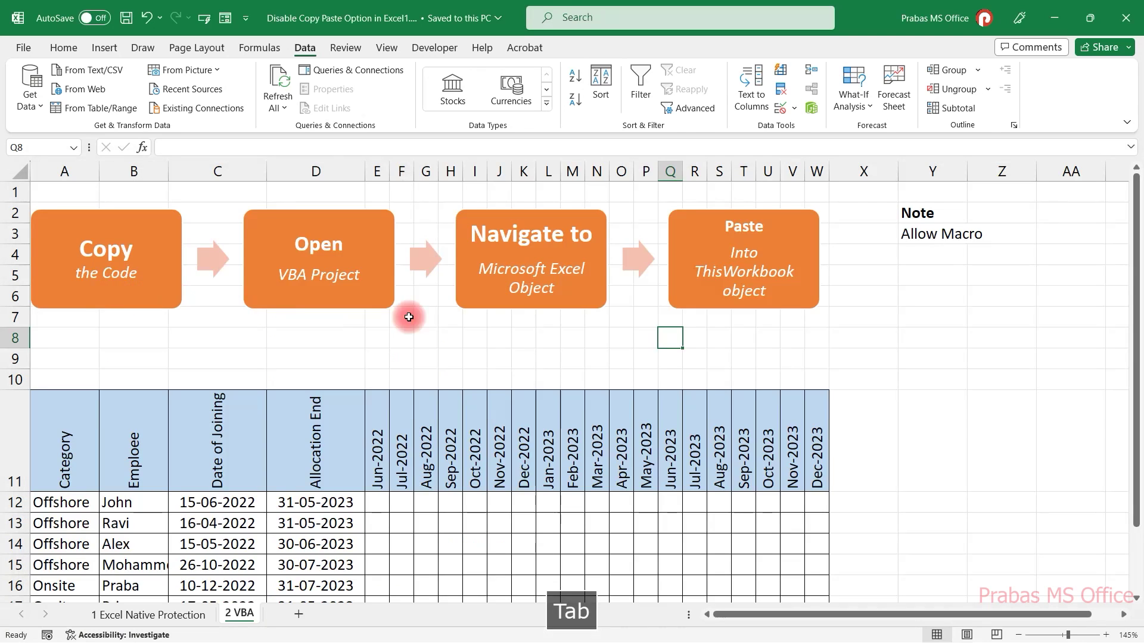
double_click(697, 272)
click(726, 357)
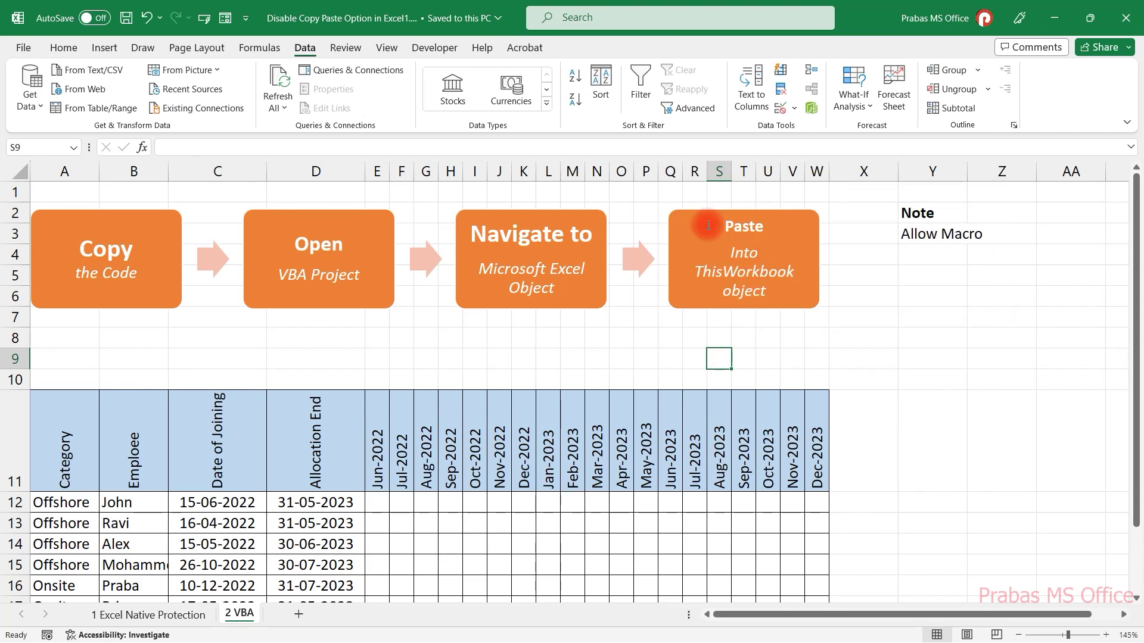
Return to the Visual Basic editor, select ThisWorkbook in the workbook's project, and close the editor.
key(alt+Tab)
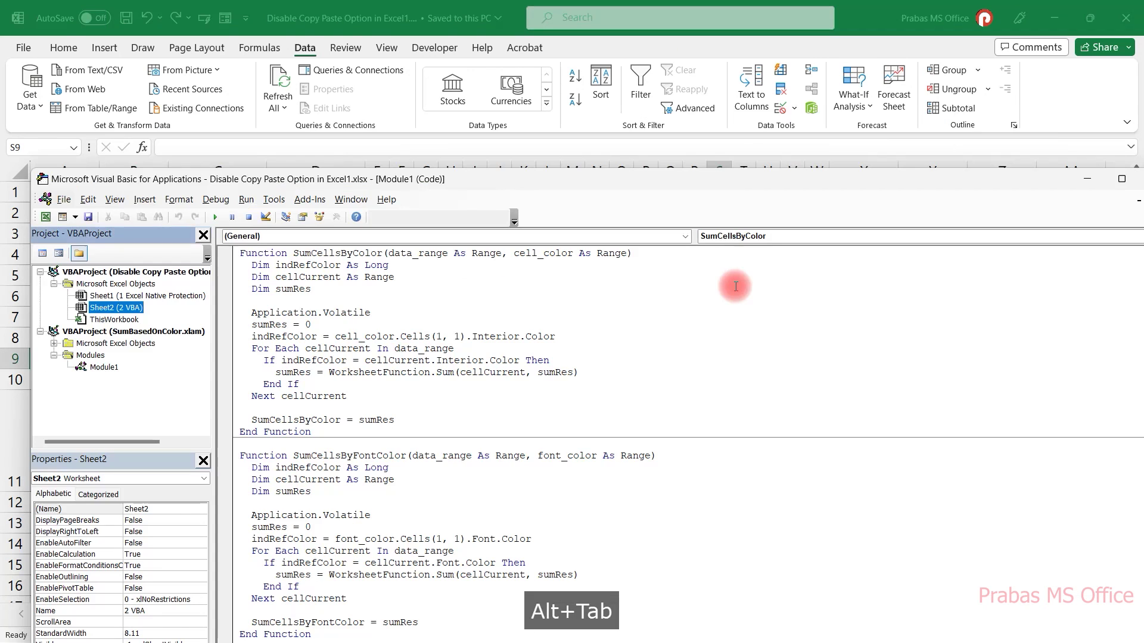
click(109, 320)
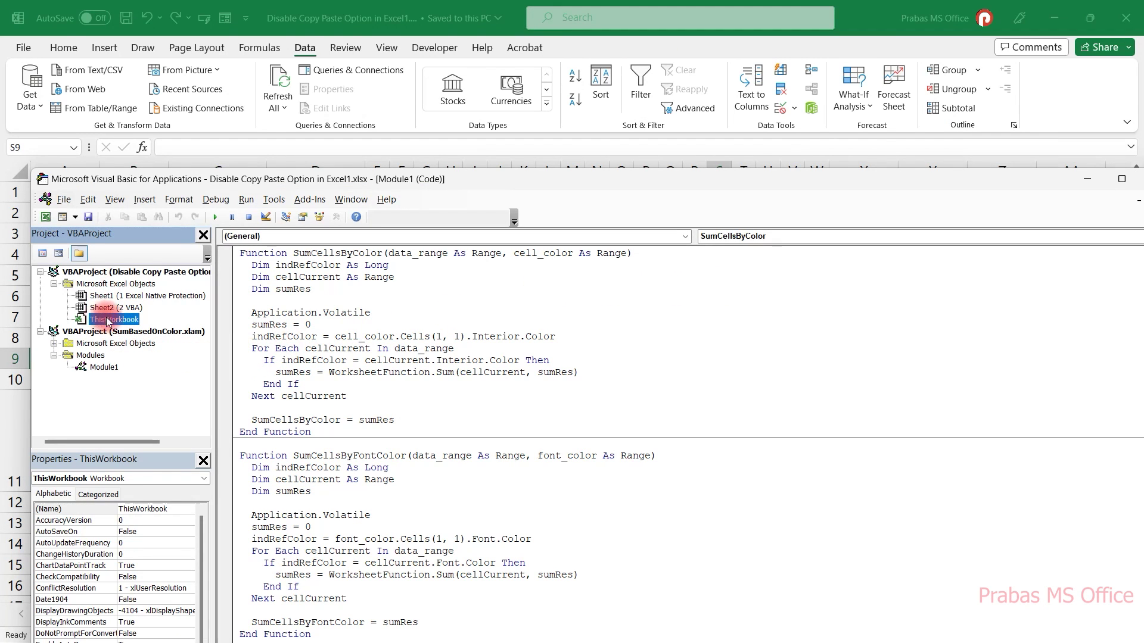
drag(1069, 186, 984, 186)
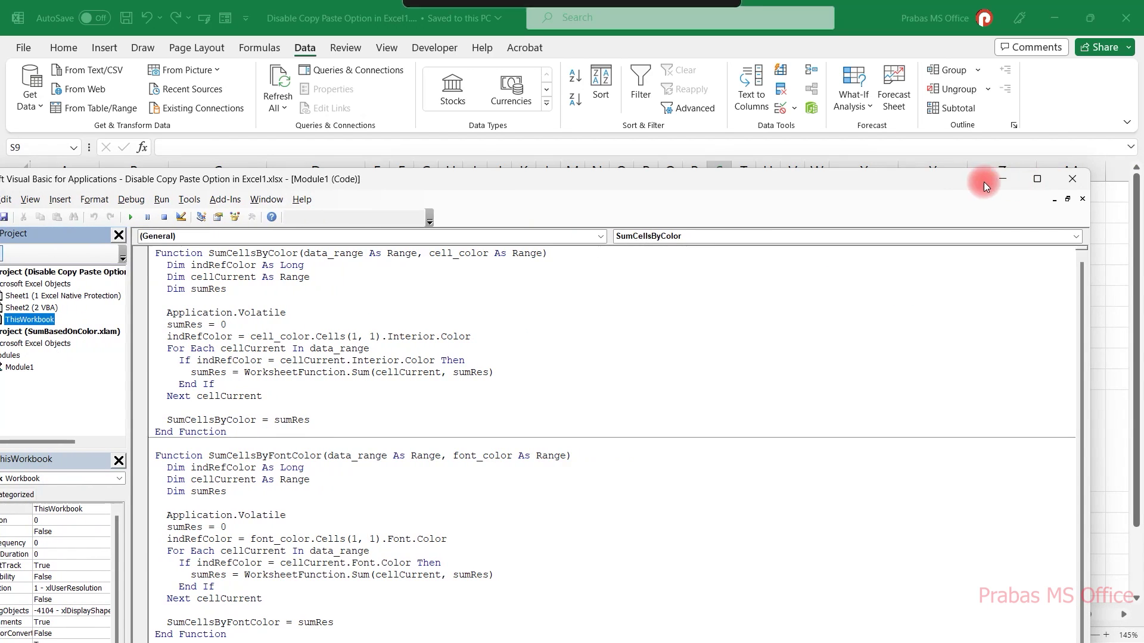
click(1073, 178)
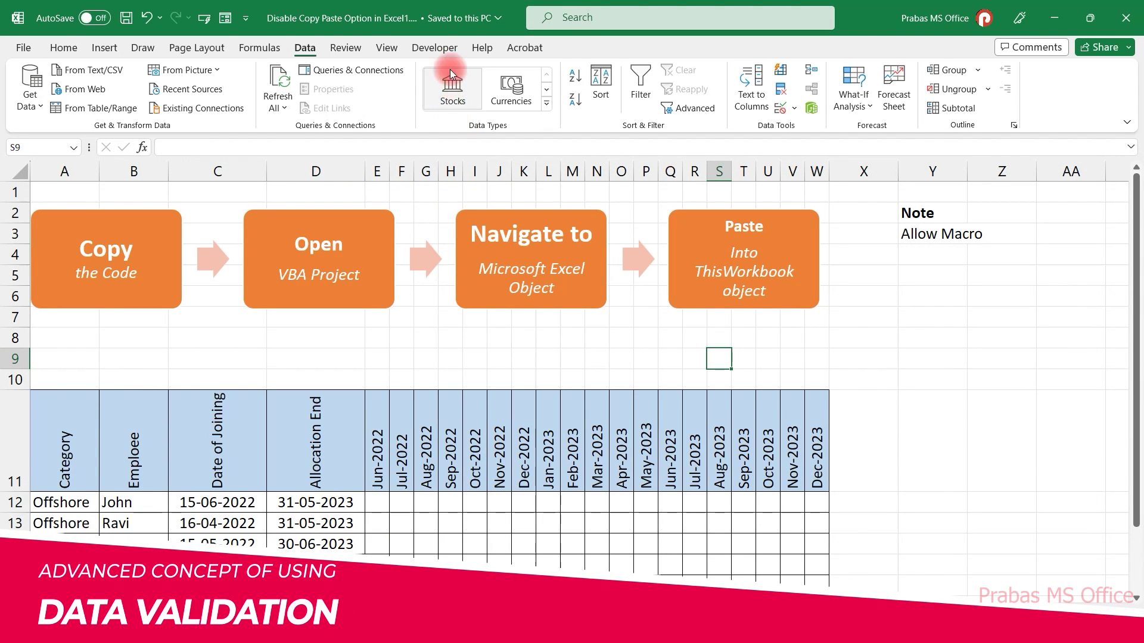
Reopen the Visual Basic editor and delete all the code in Module1 of SumBasedOnColor.xlam.
click(438, 48)
click(38, 87)
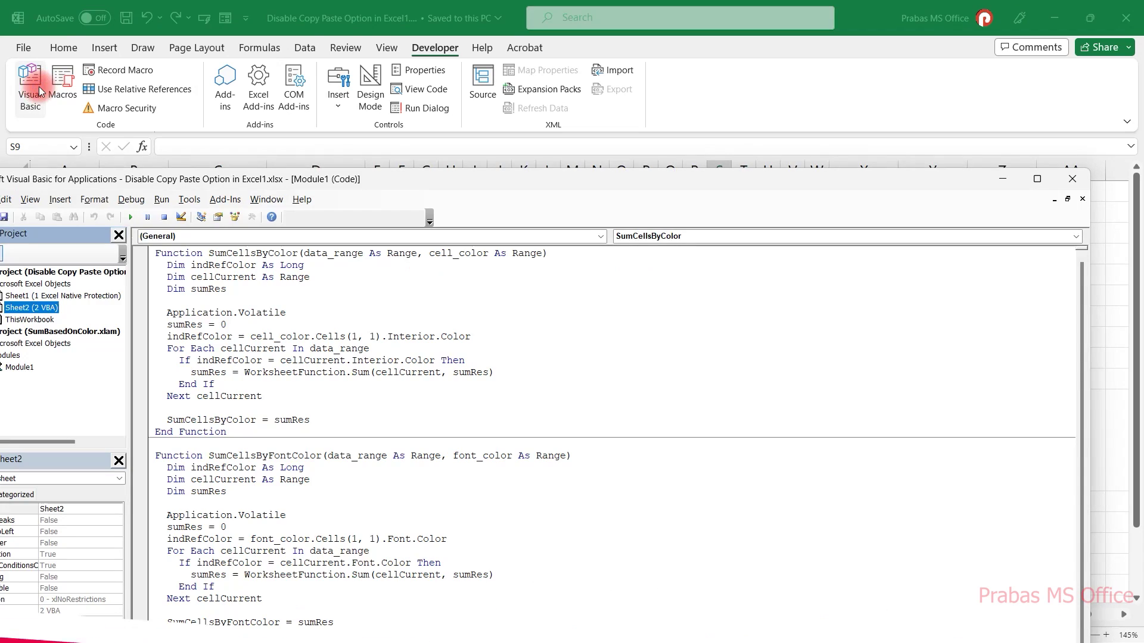
click(193, 296)
key(ctrl+a)
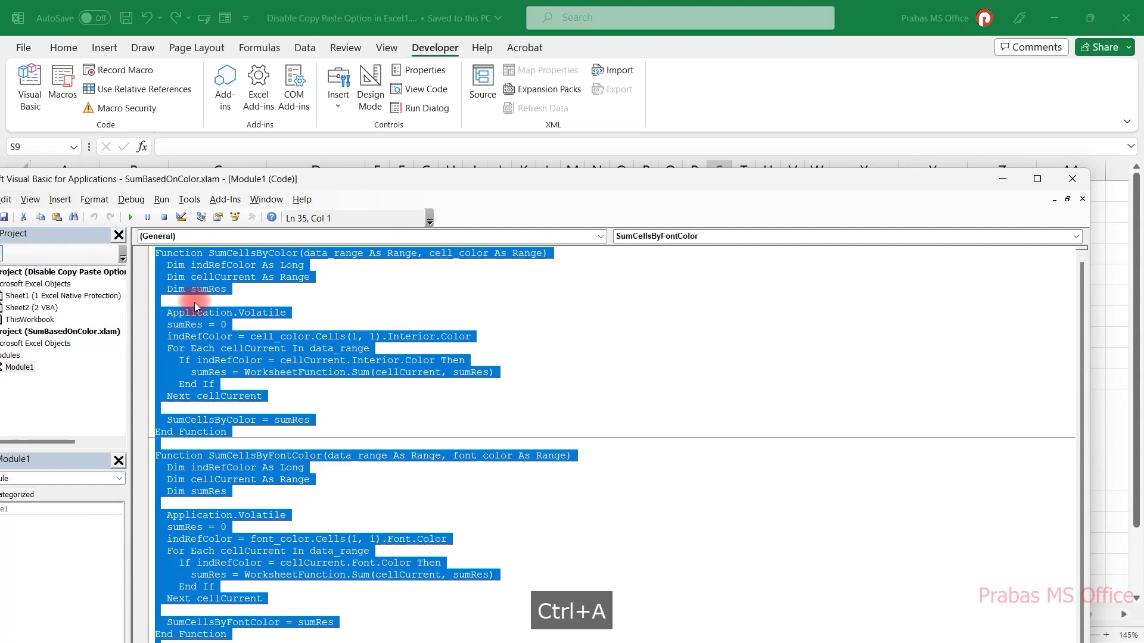
key(BackSpace)
drag(117, 188, 466, 171)
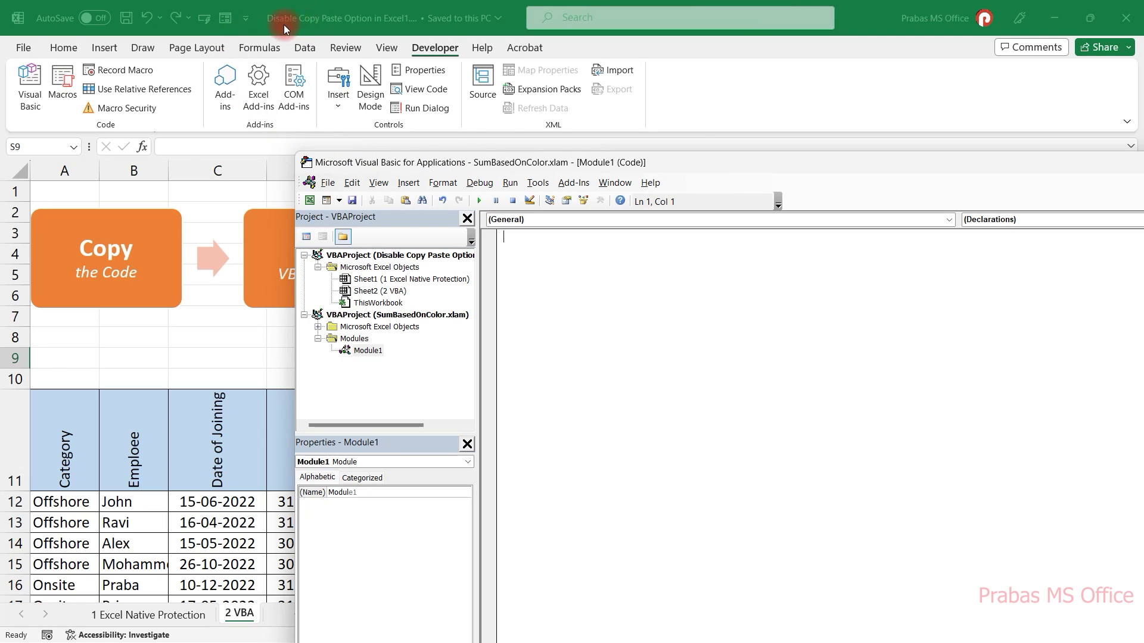
Open the code window of ThisWorkbook in the Disable Copy Paste Option in Excel1.xlsx project and paste the copied VBA code.
click(391, 256)
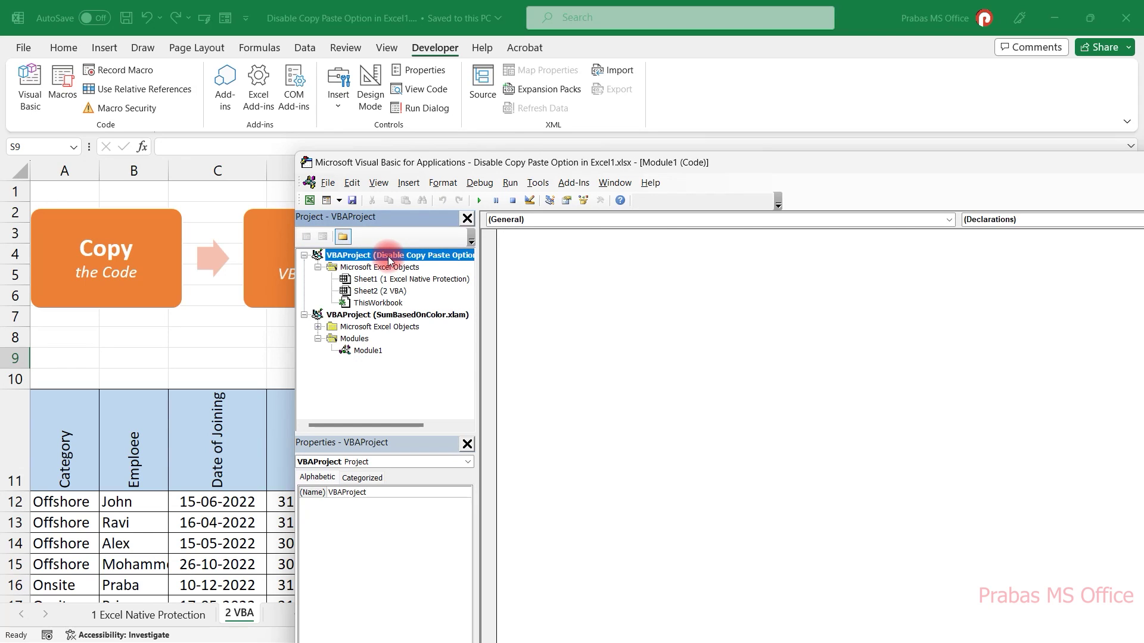
double_click(361, 304)
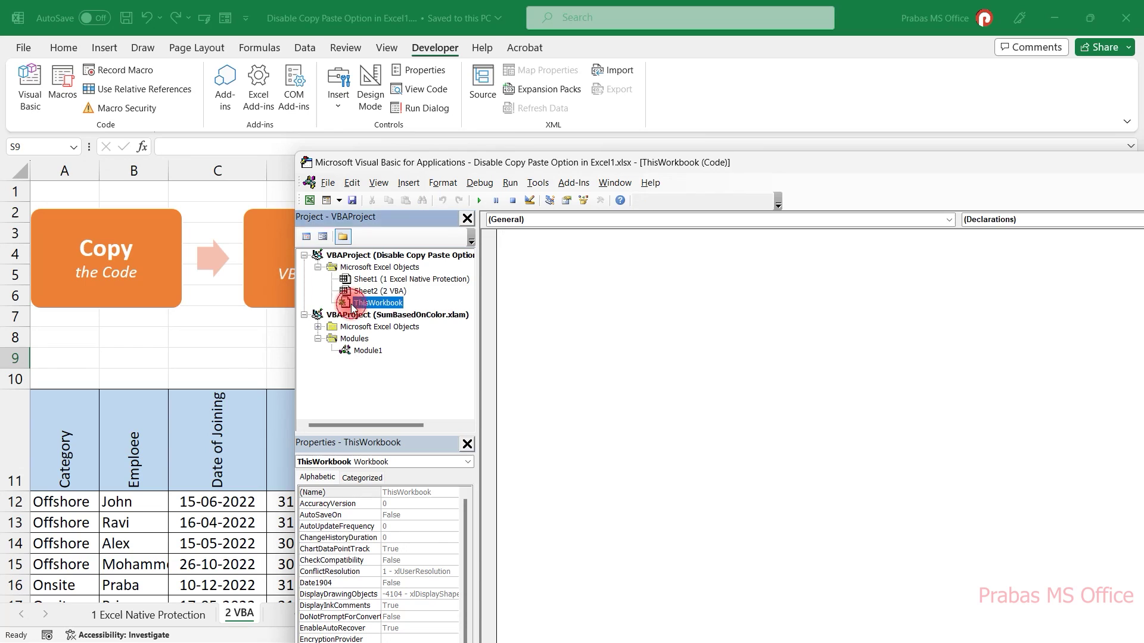
click(536, 258)
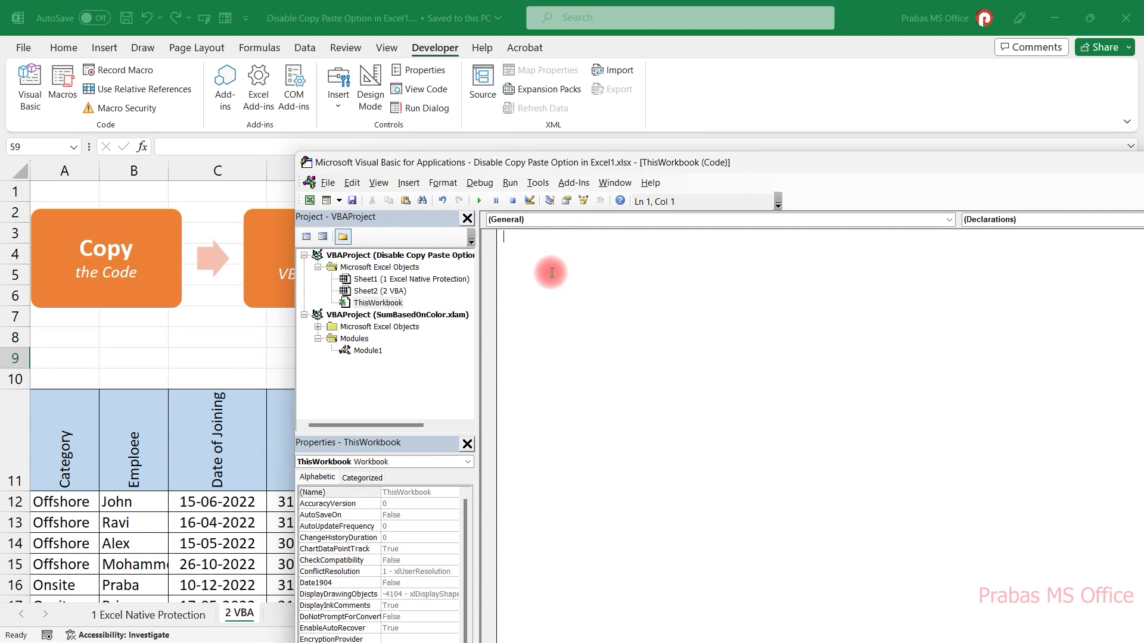
key(ctrl+v)
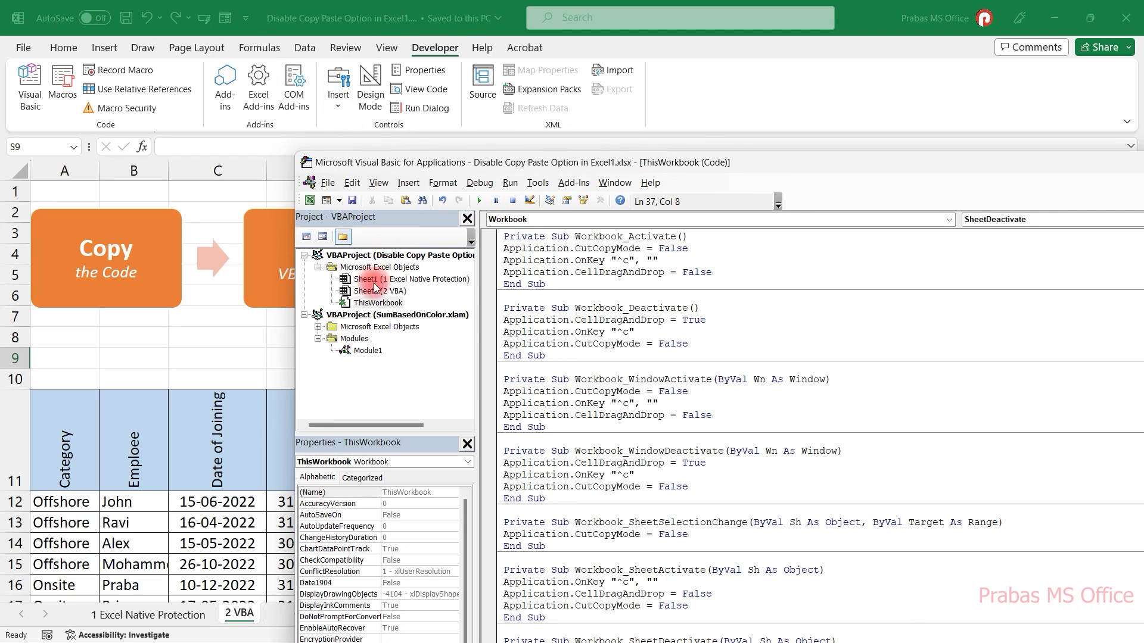
click(582, 282)
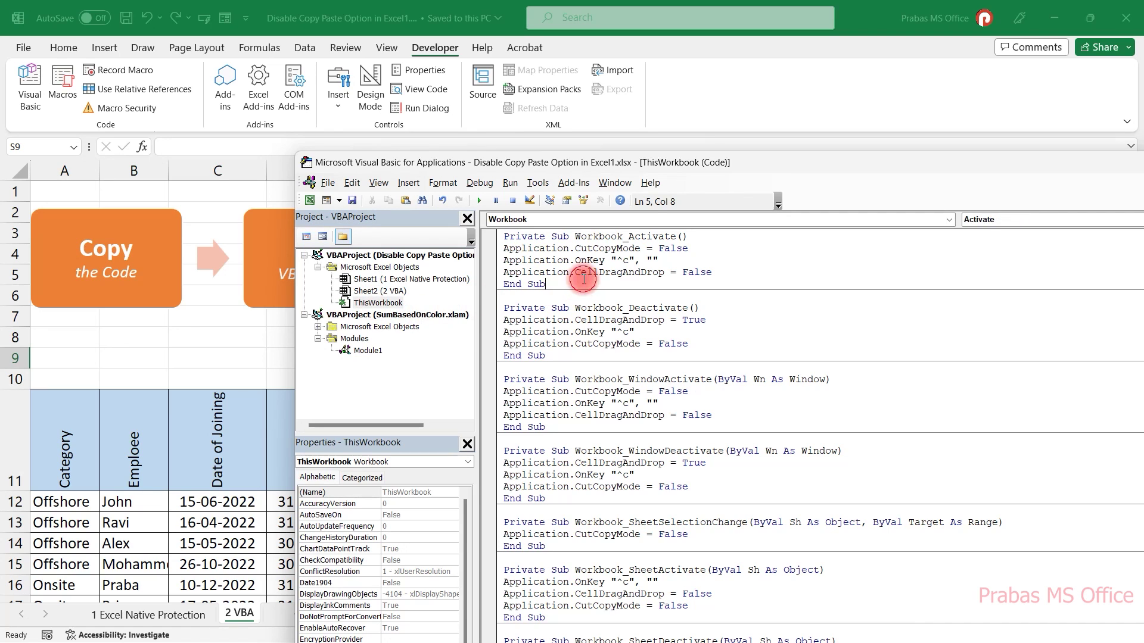
Save the workbook from the Visual Basic editor, choosing to continue saving it as a macro-free workbook.
drag(676, 168, 427, 133)
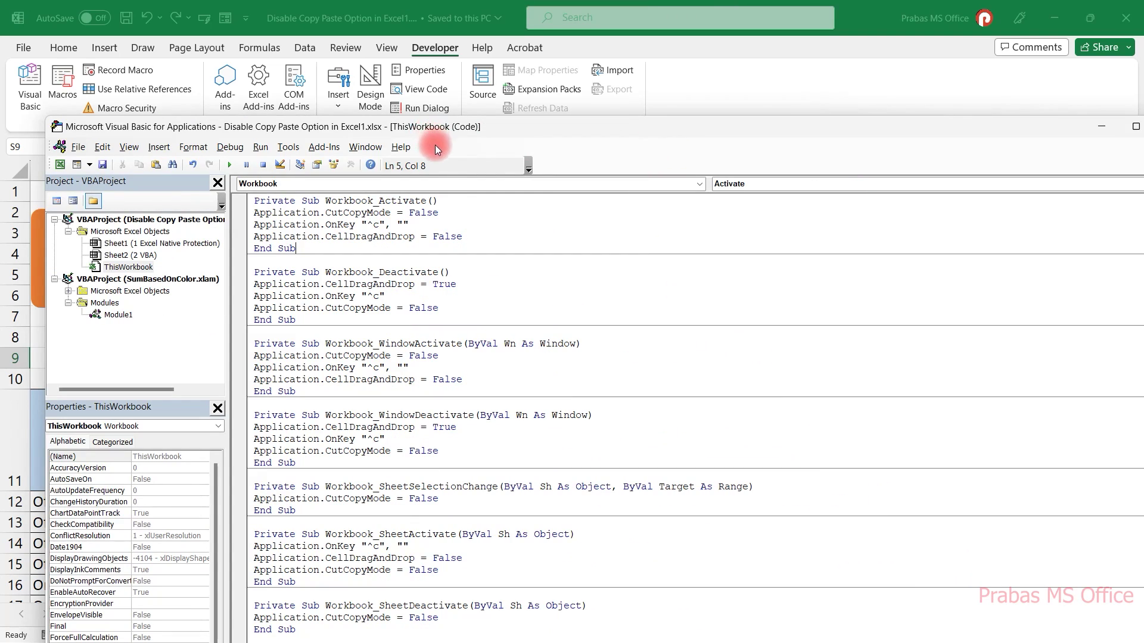
key(ctrl+s)
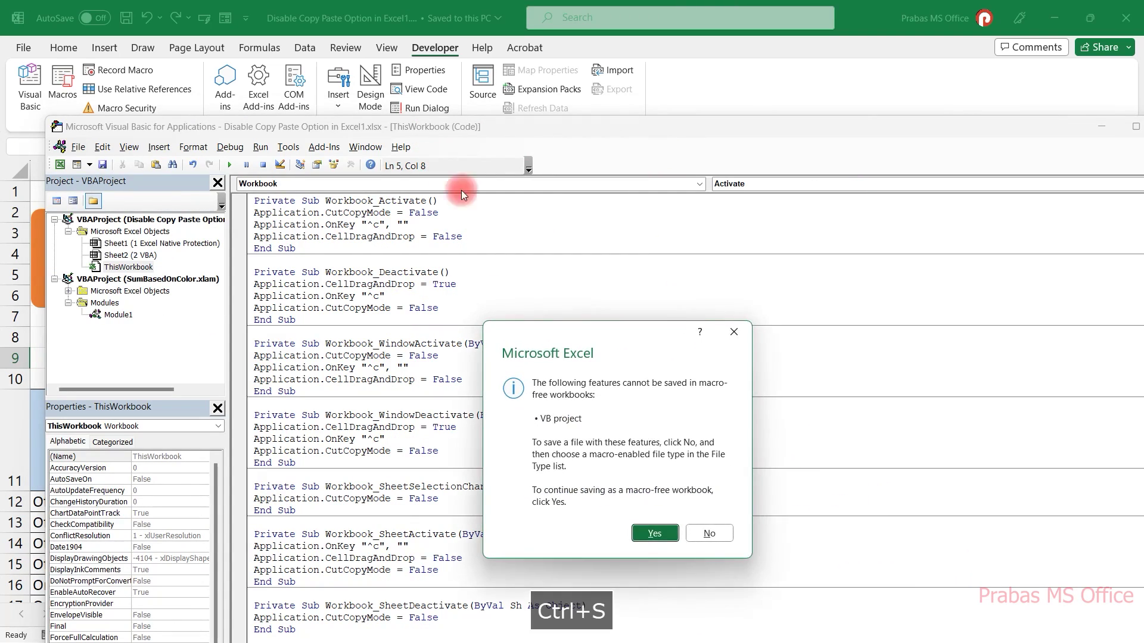
click(655, 532)
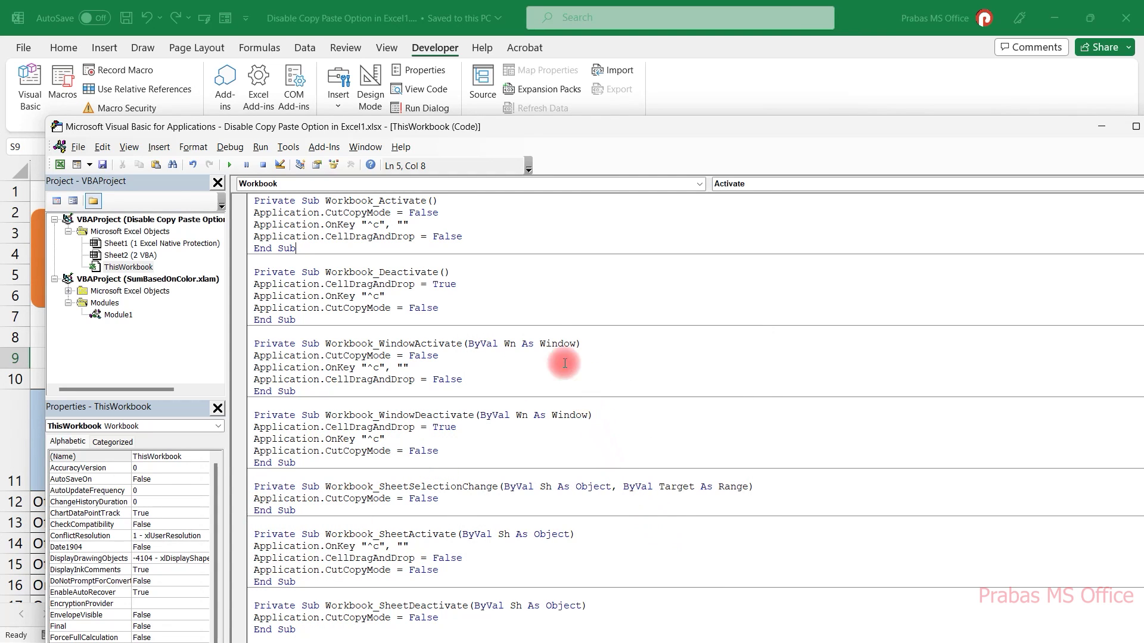
key(ctrl+s)
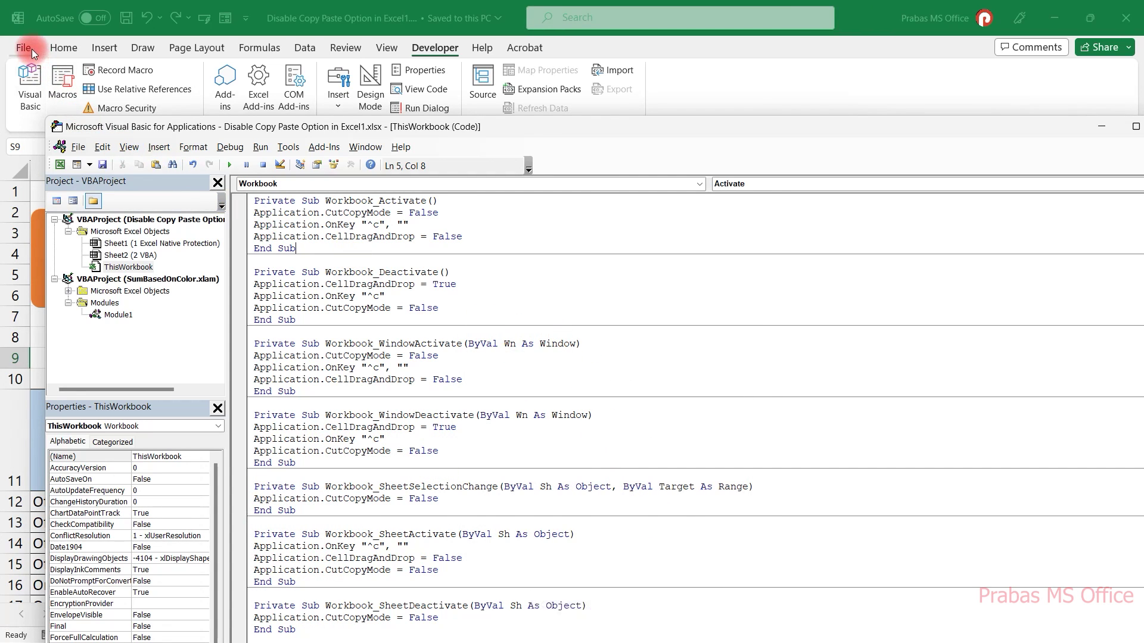
Save a copy of the workbook as an Excel Macro-Enabled Workbook (*.xlsm) named Disable Copy Paste Option in Excel2.
click(24, 48)
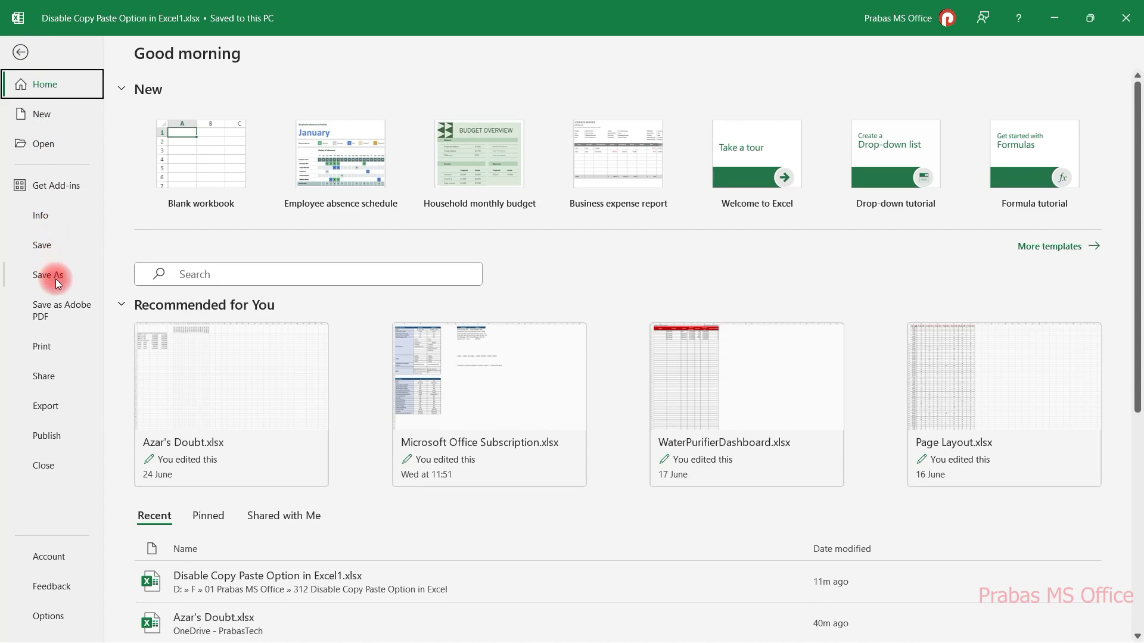
click(56, 279)
click(479, 130)
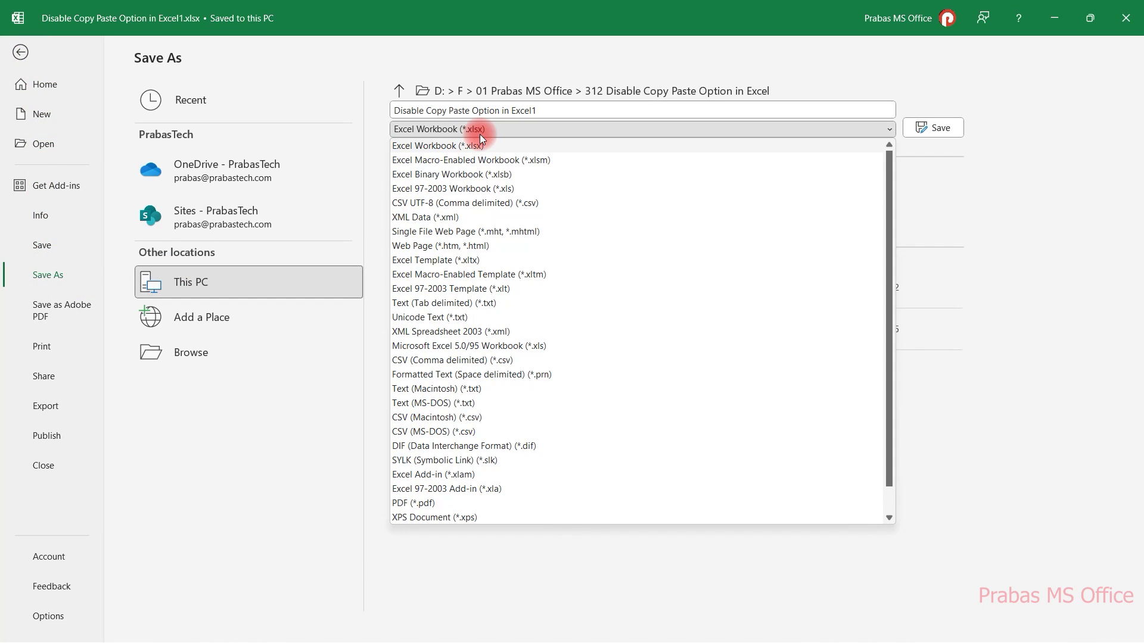
click(504, 159)
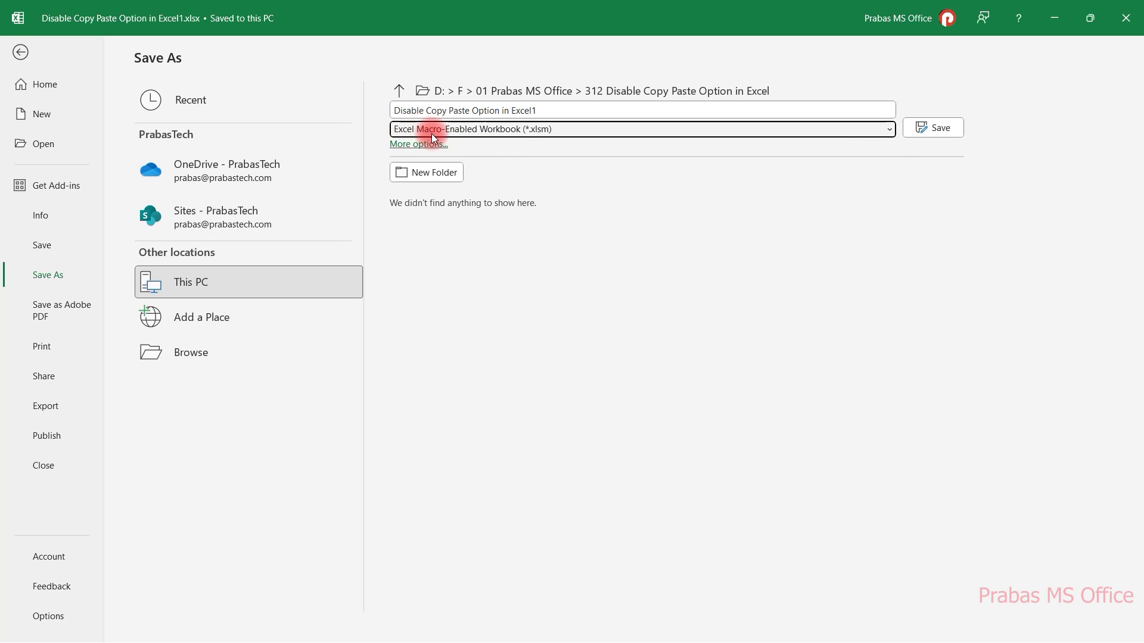
click(537, 110)
click(534, 111)
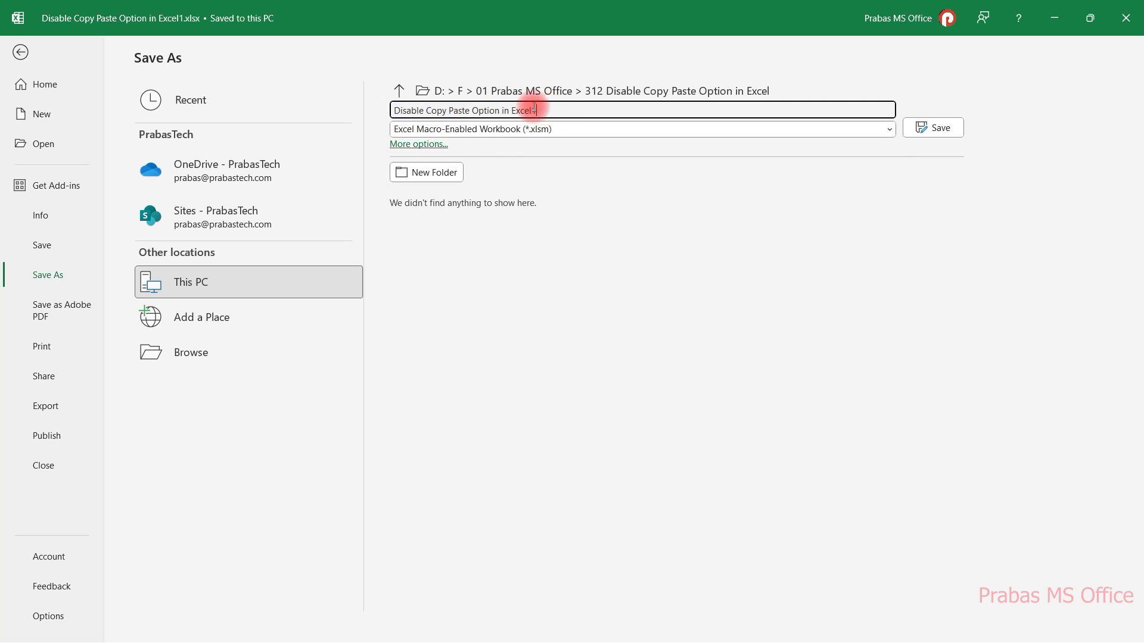
key(BackSpace)
text(2)
key(Return)
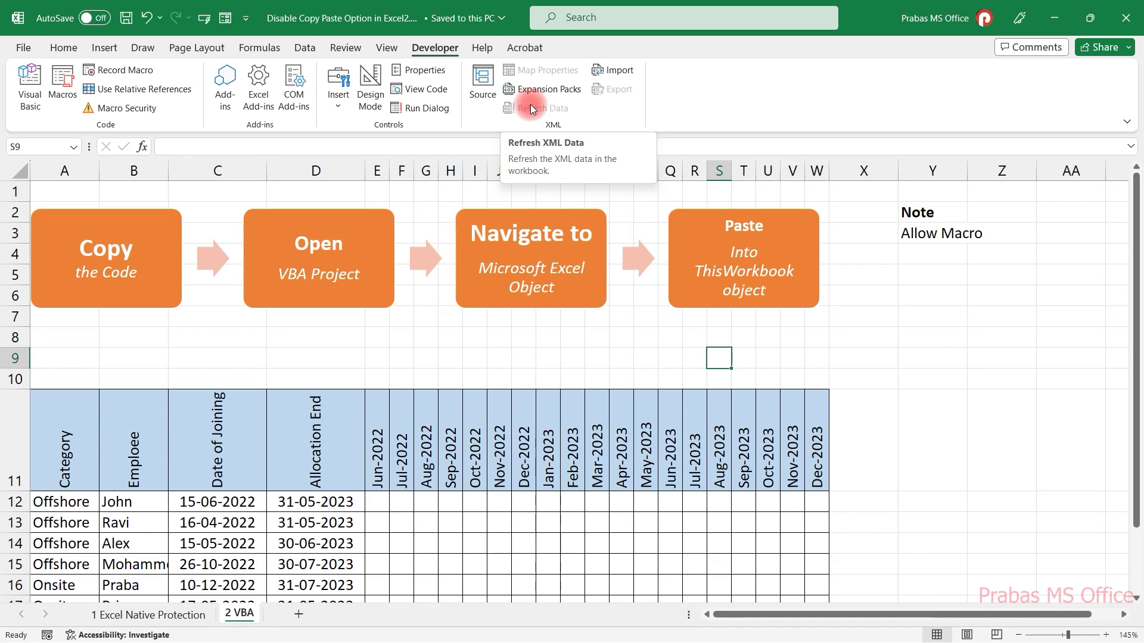
Save and close the workbook, then reopen Disable Copy Paste Option in Excel2.xlsm from its folder in File Explorer with macro content enabled.
click(396, 345)
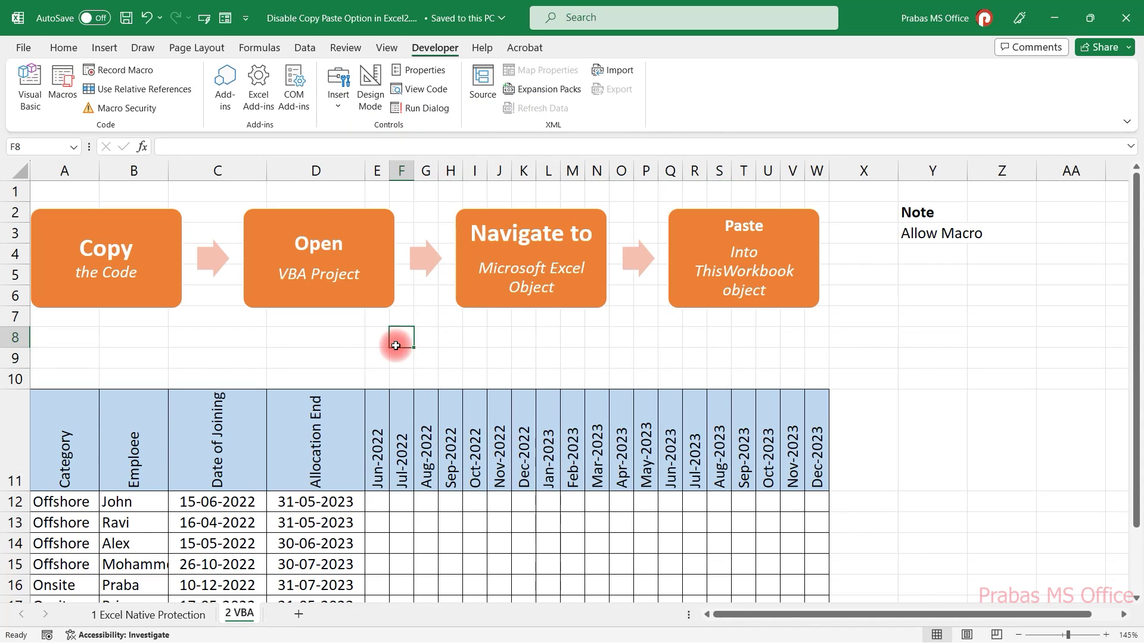
key(ctrl+s)
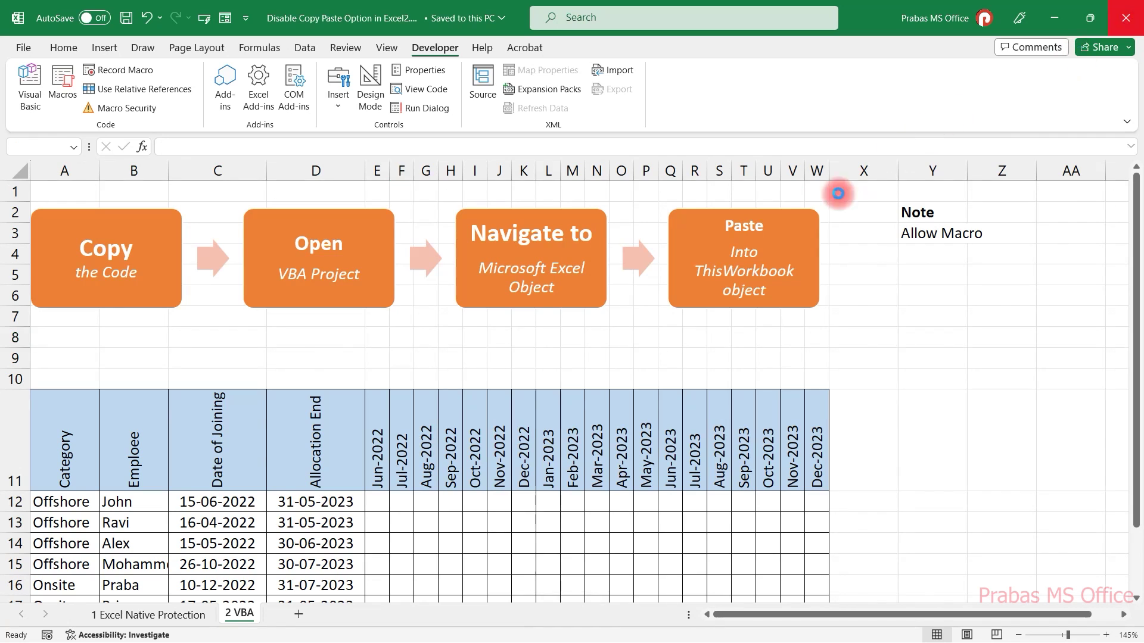
key(alt+Tab)
key(alt+Tab)
key(alt+Tab)
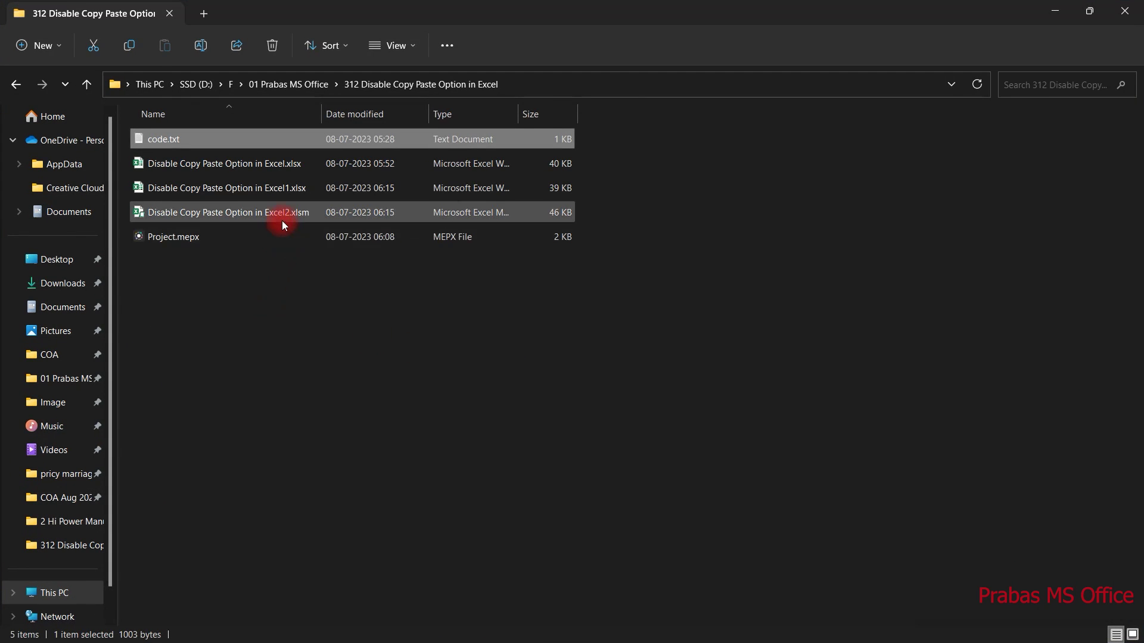
double_click(282, 222)
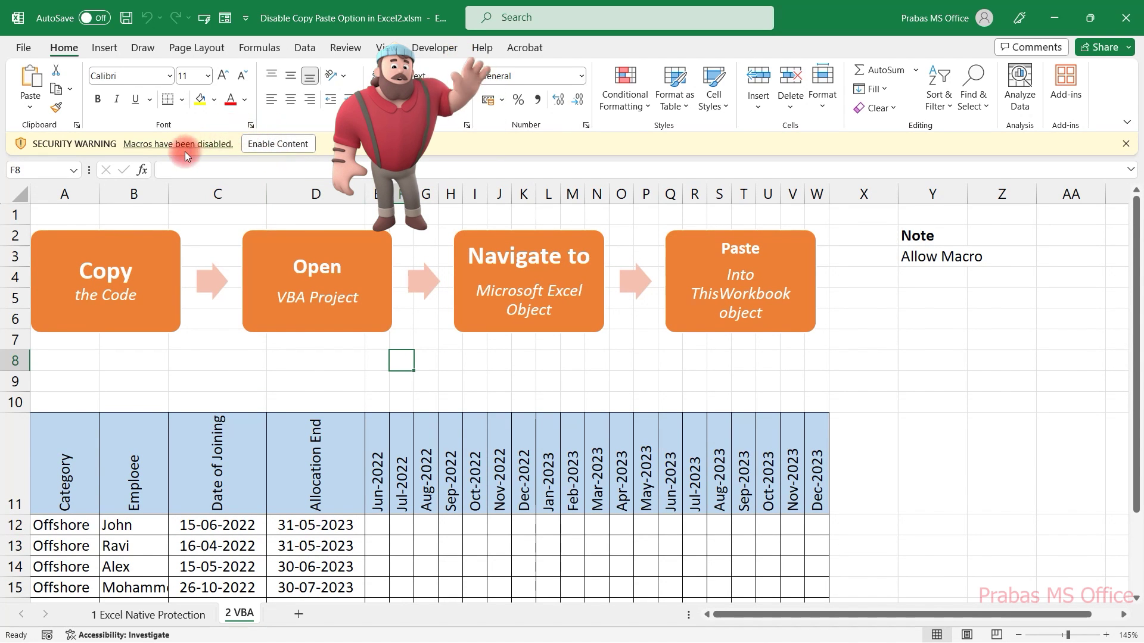
click(263, 145)
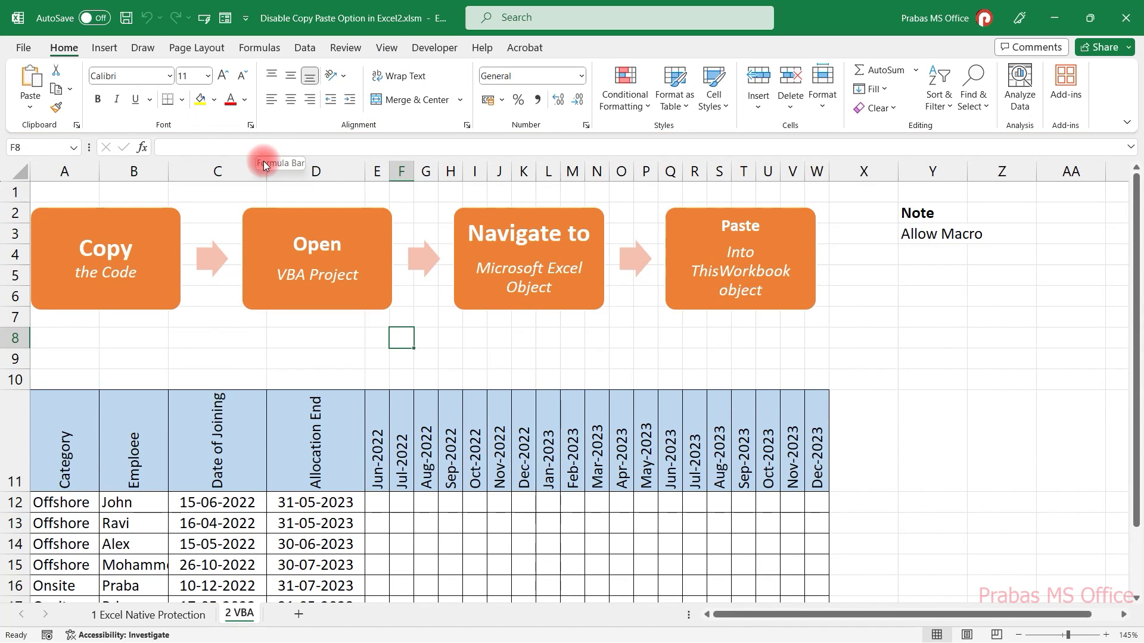
Try to copy the table in A11:W19 of the 2 VBA sheet and paste it at cell A23.
scroll(294, 311, down, 2)
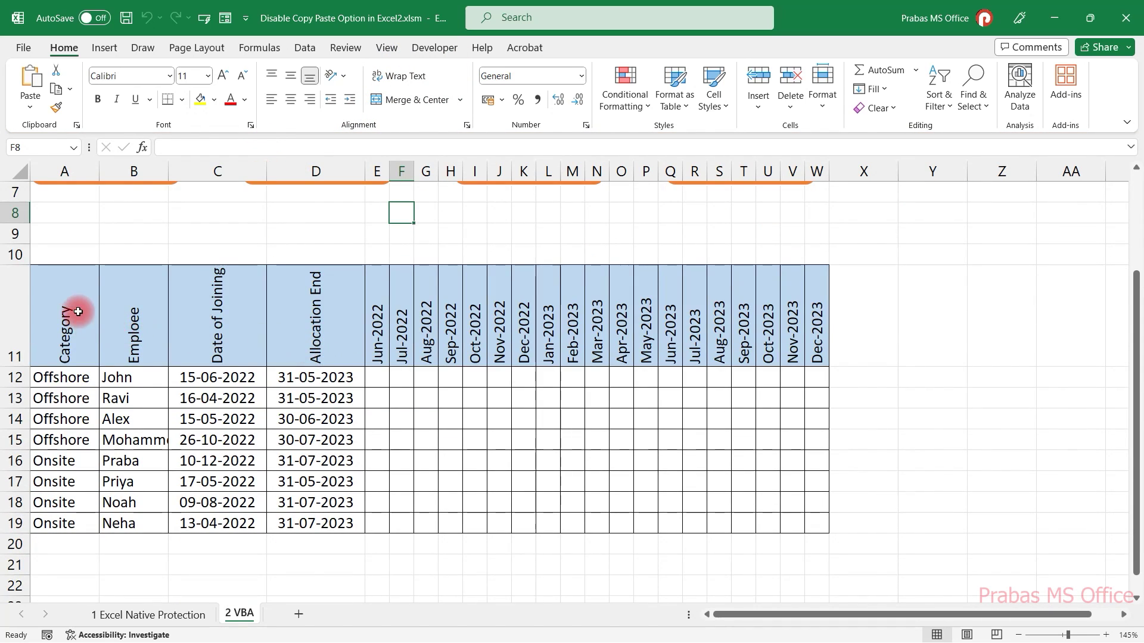
drag(76, 311, 798, 525)
key(ctrl+c)
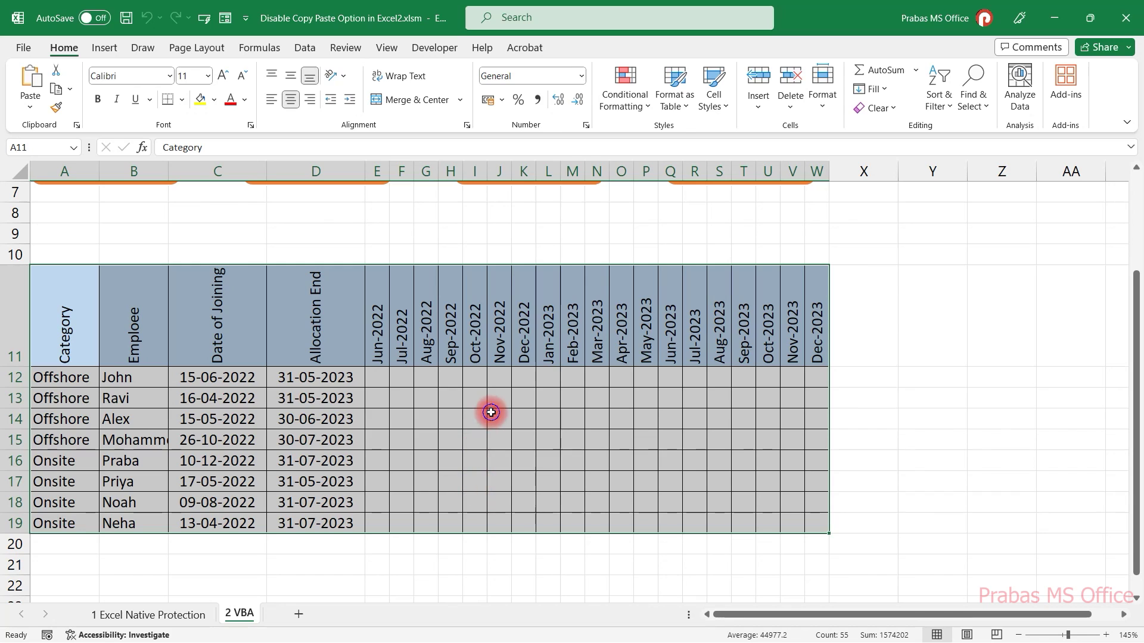
right_click(489, 409)
click(539, 208)
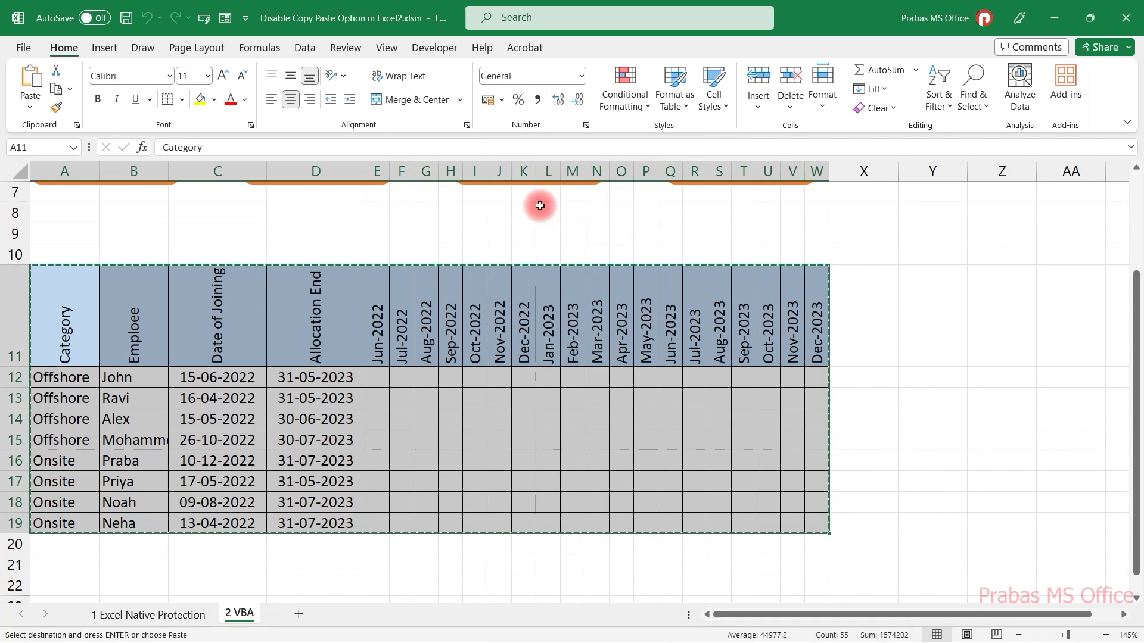
scroll(131, 481, down, 3)
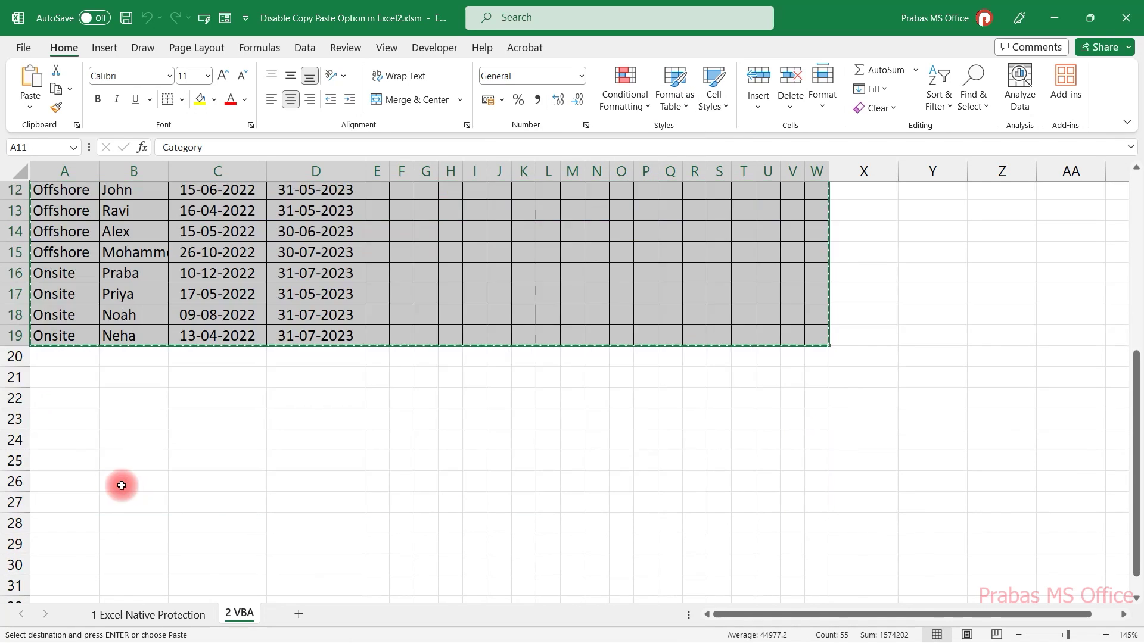
click(93, 426)
key(ctrl+v)
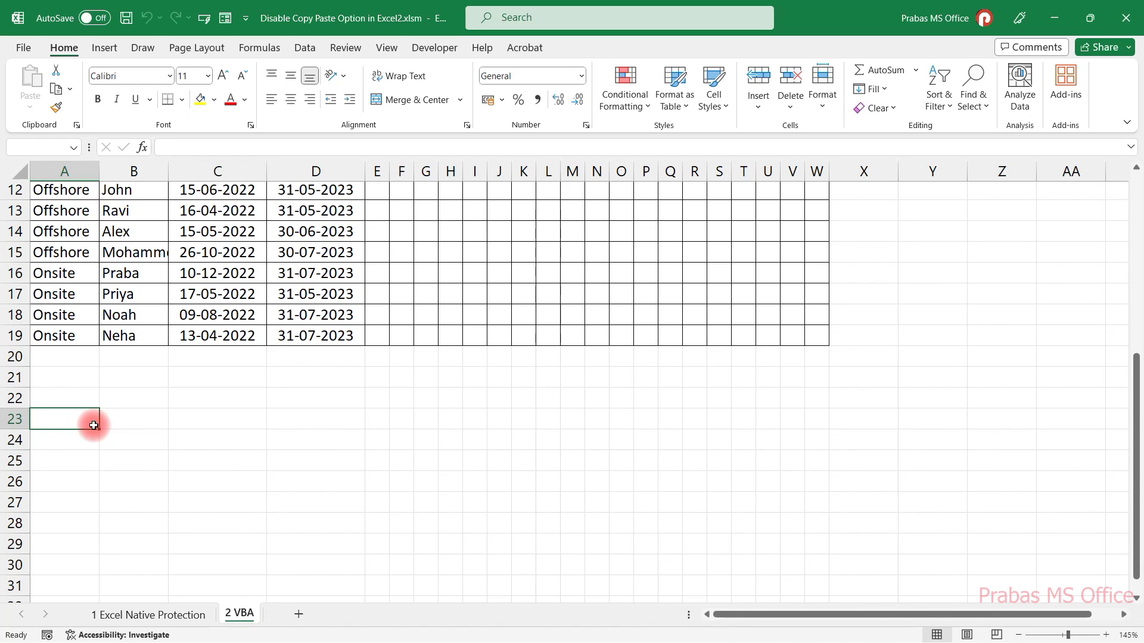
Enter 5 in cell E12 and 6 in cell E13 of the Jun-2022 column.
scroll(113, 429, up, 1)
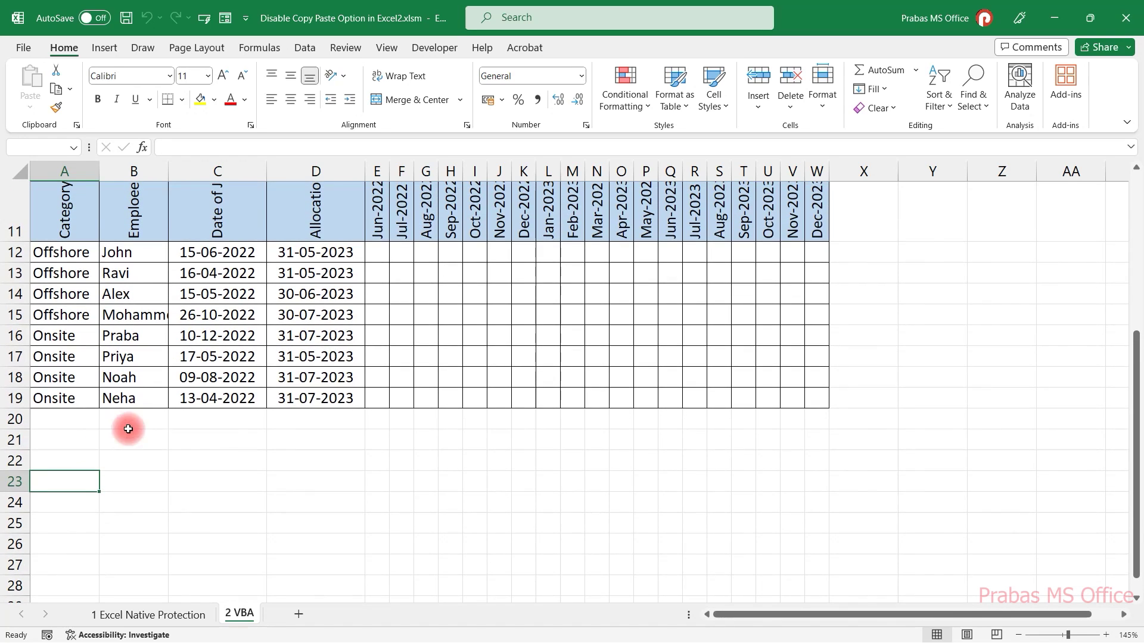
click(379, 258)
text(5)
key(Return)
text(6)
key(Return)
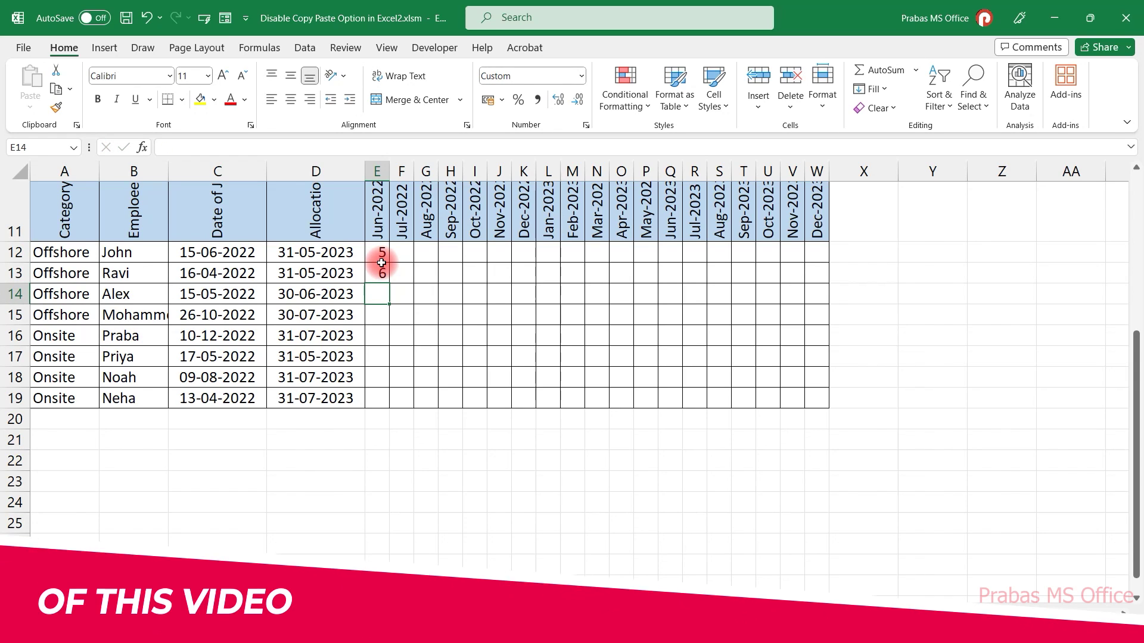
Save and close the workbook, and reopen Disable Copy Paste Option in Excel2.xlsm from File Explorer.
scroll(382, 263, up, 2)
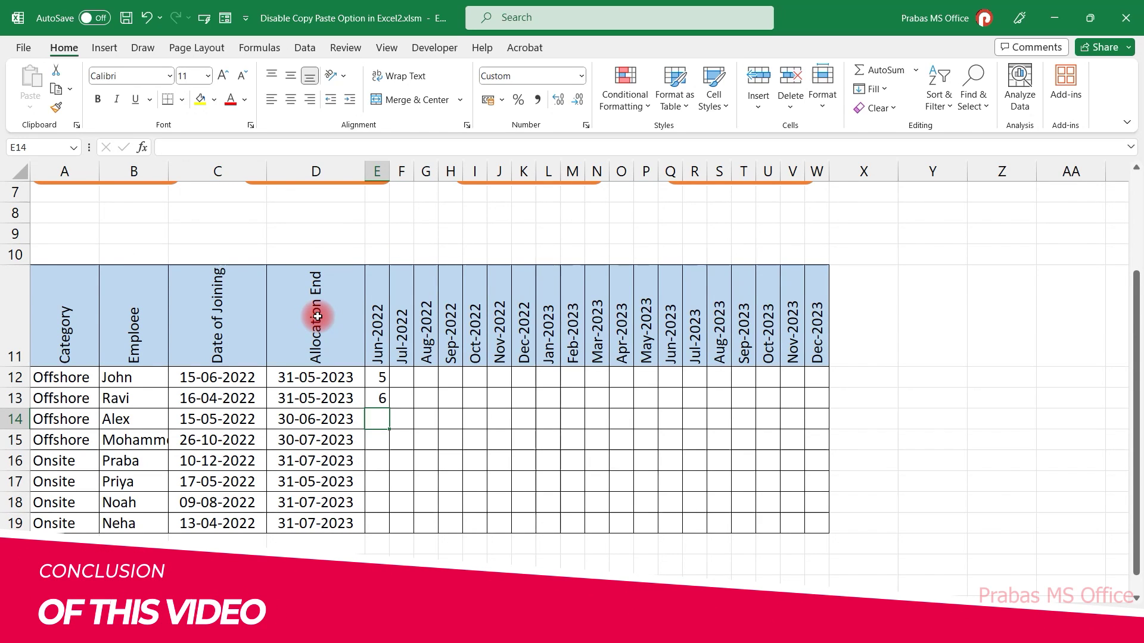
scroll(322, 322, up, 2)
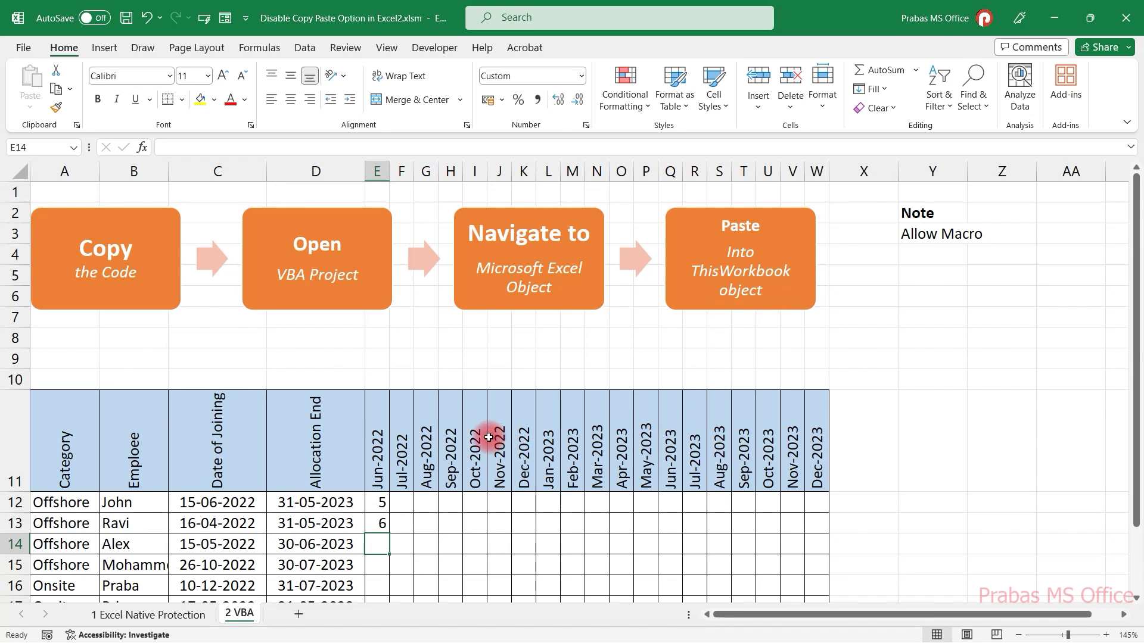
key(ctrl+s)
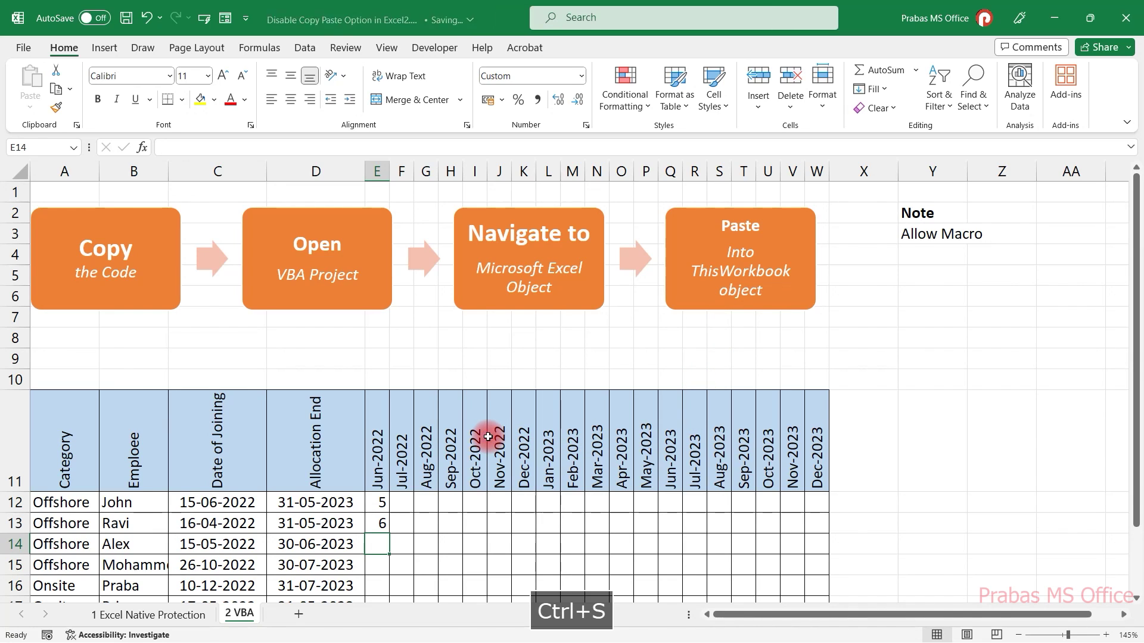
key(ctrl+w)
click(1055, 23)
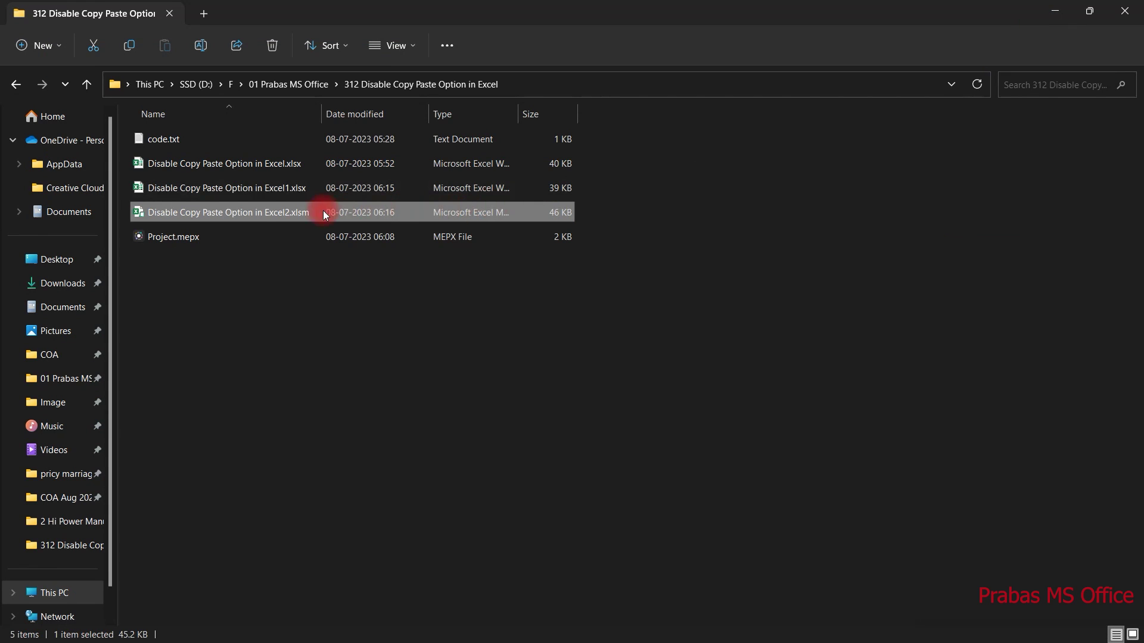
double_click(252, 216)
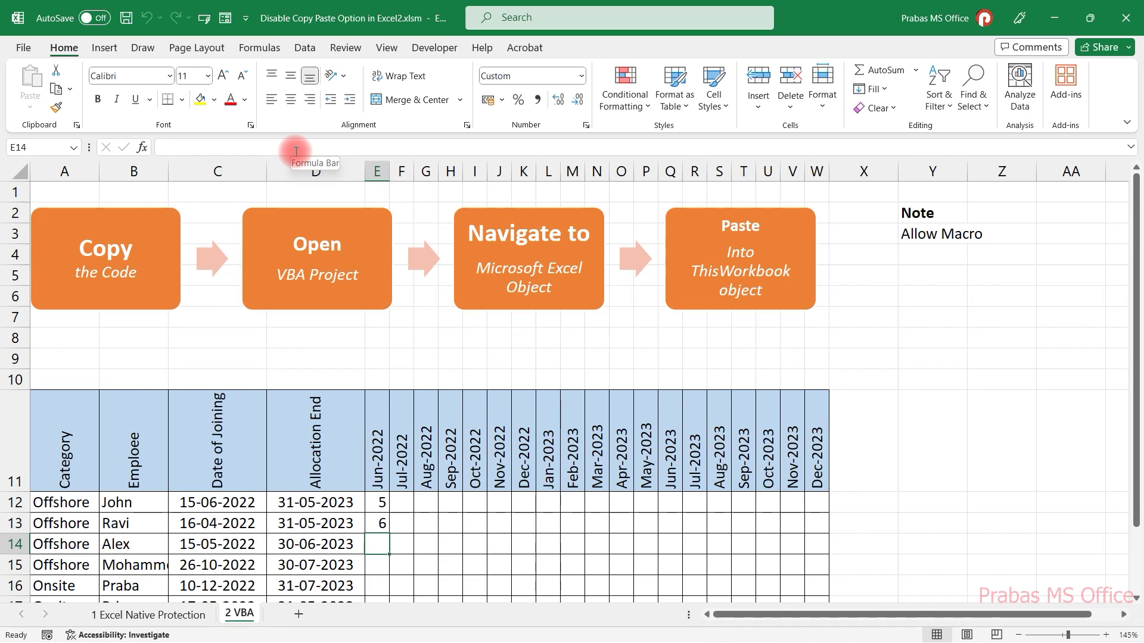
click(24, 47)
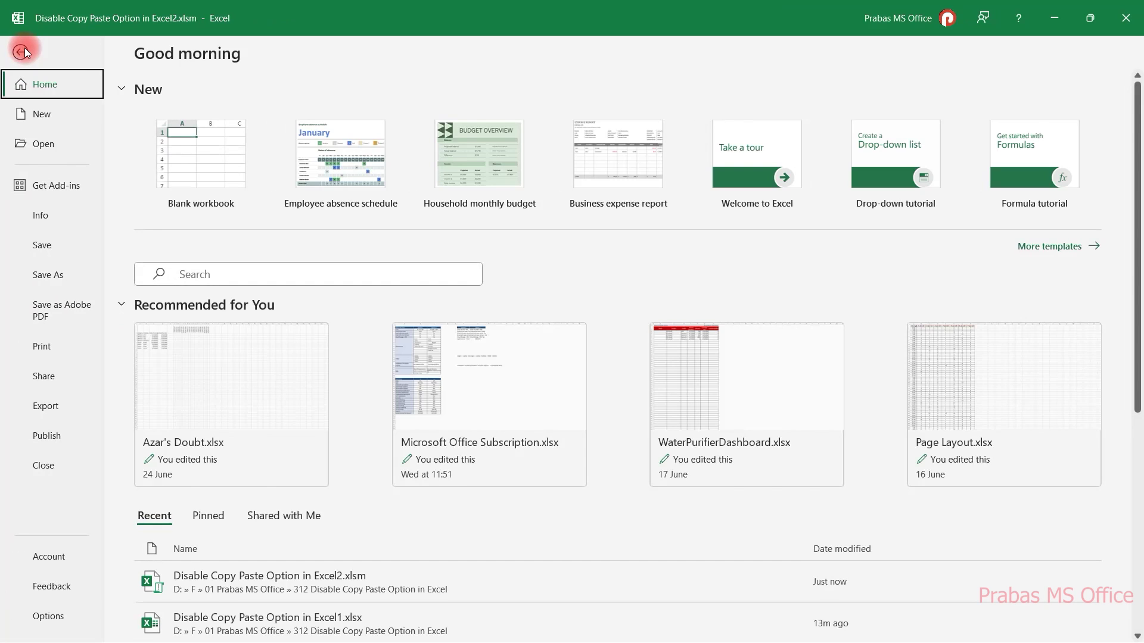
click(23, 52)
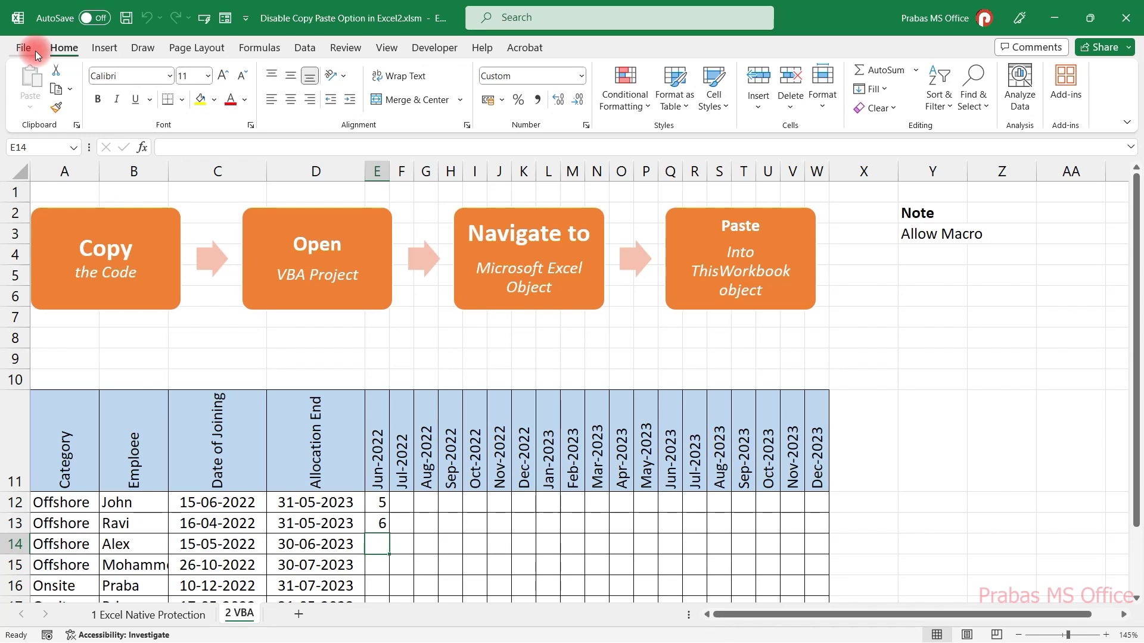
Look over the 1 Excel Native Protection sheet, and return to the Allocation End header on the 2 VBA sheet.
click(152, 614)
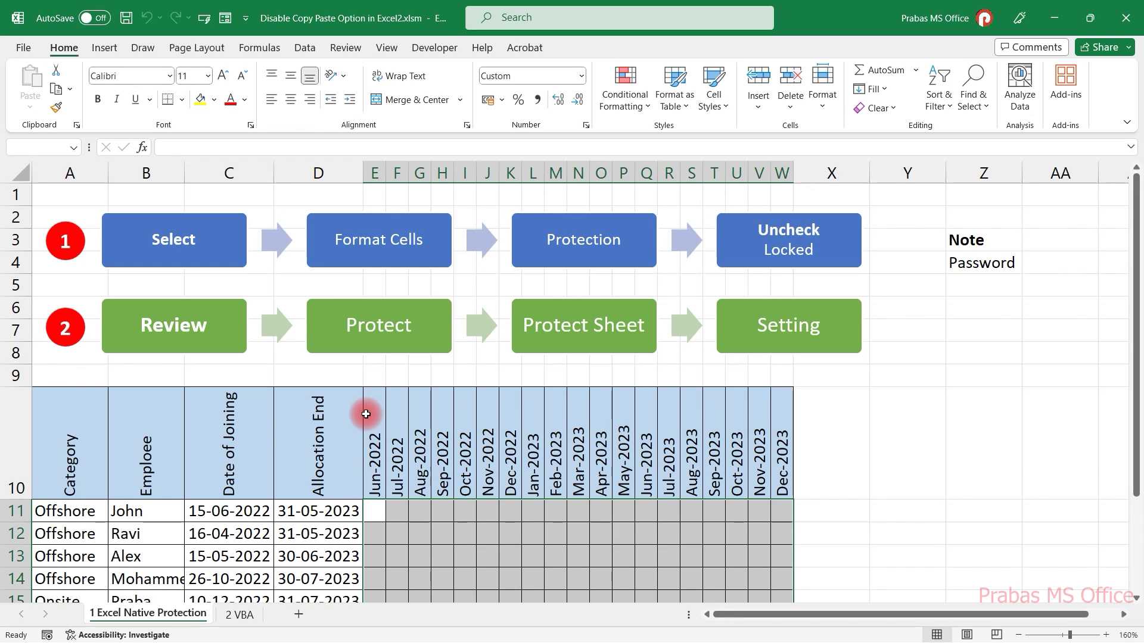
click(250, 613)
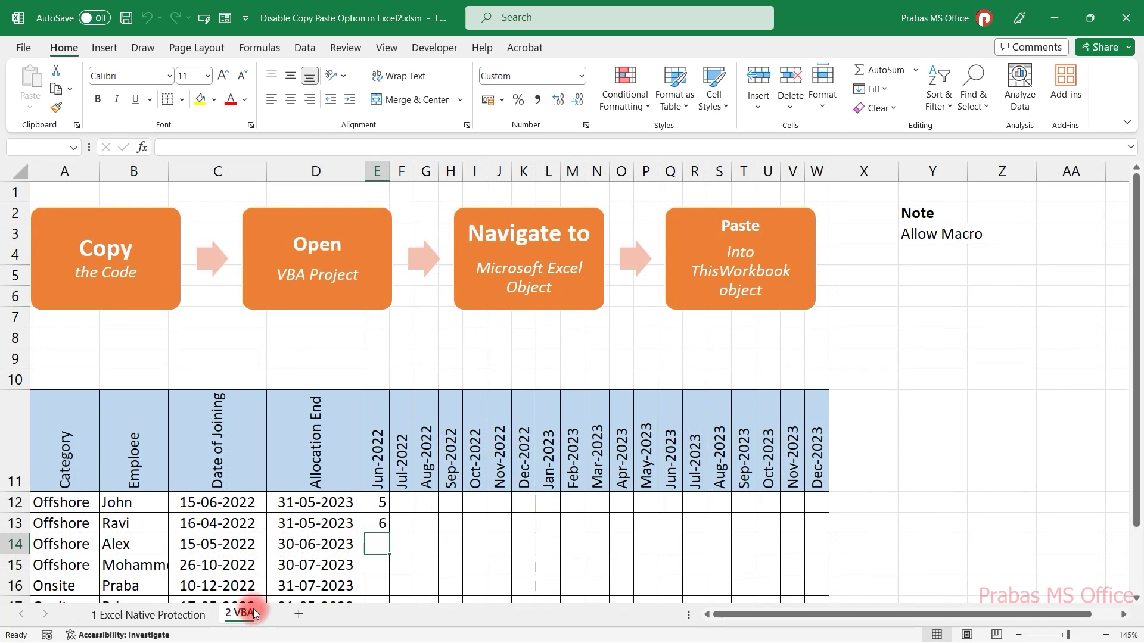
click(303, 440)
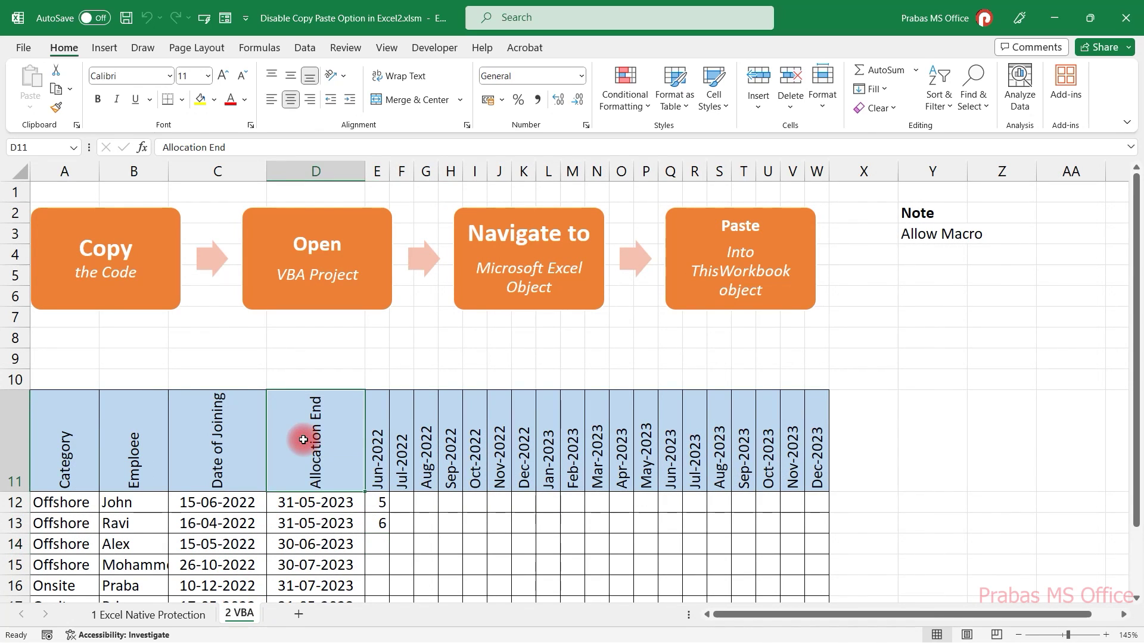